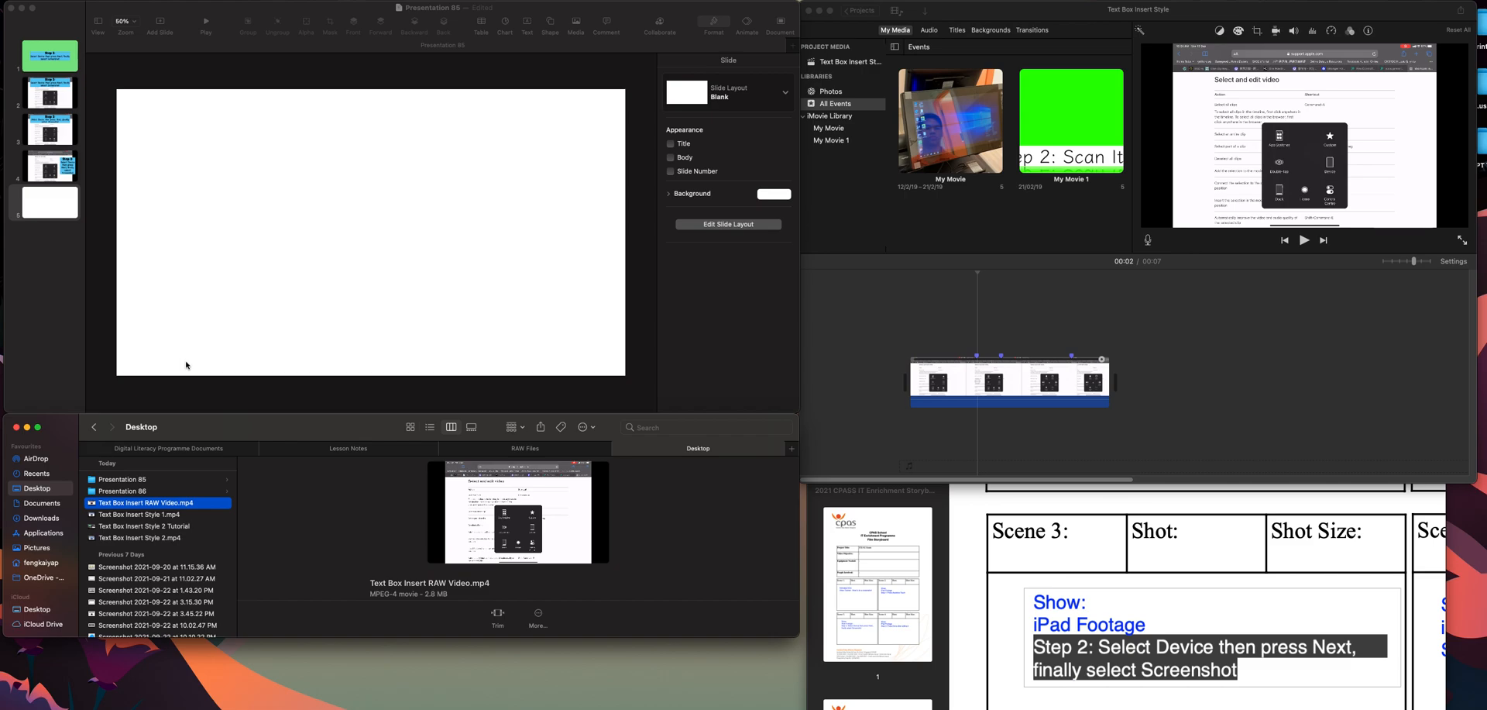
# Copy the Step 2 text box from the first slide onto the blank fifth slide and place it near the slide's lower edge.
pyautogui.click(34, 78)
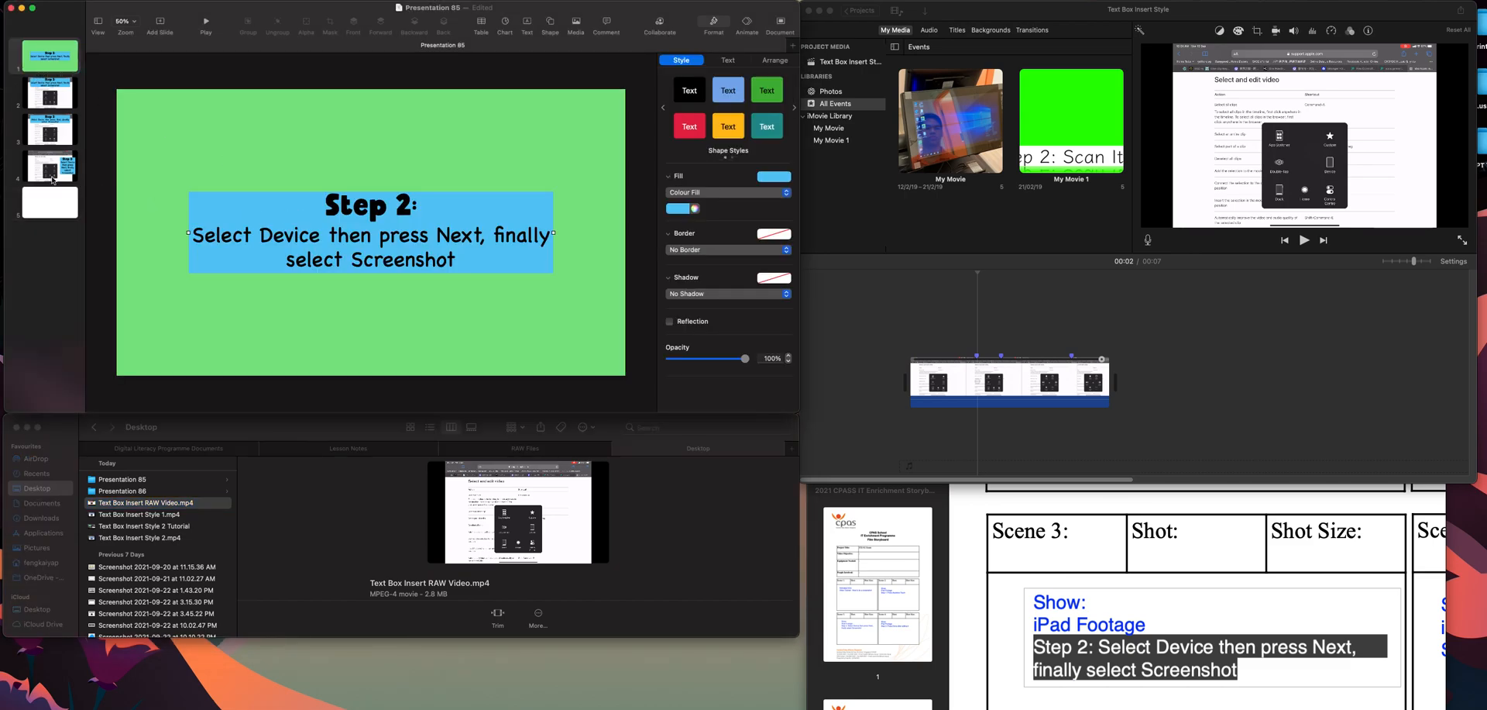
pyautogui.click(31, 198)
pyautogui.press('super+v')
pyautogui.moveTo(383, 257); pyautogui.dragTo(384, 354)
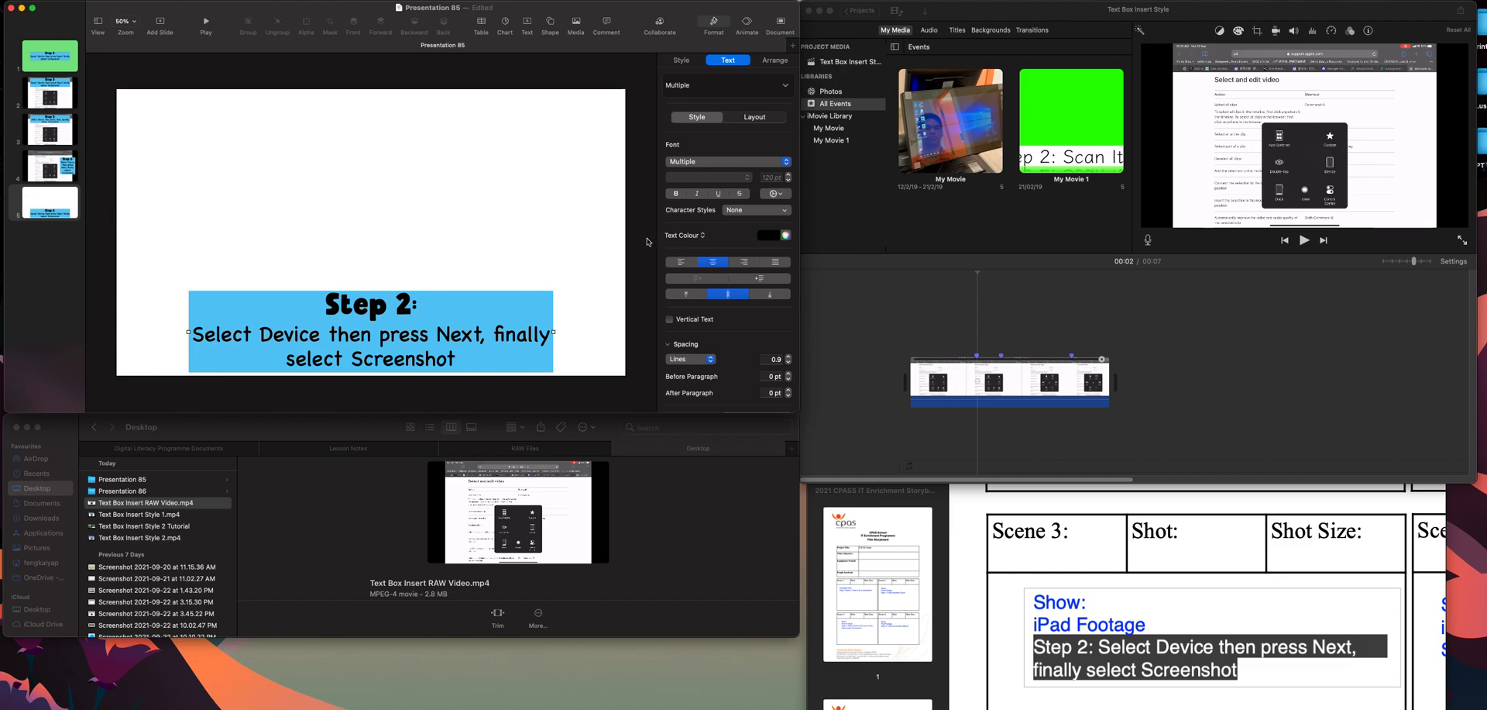
# Set all the text in the fifth slide's text box to 60 pt.
pyautogui.click(520, 309)
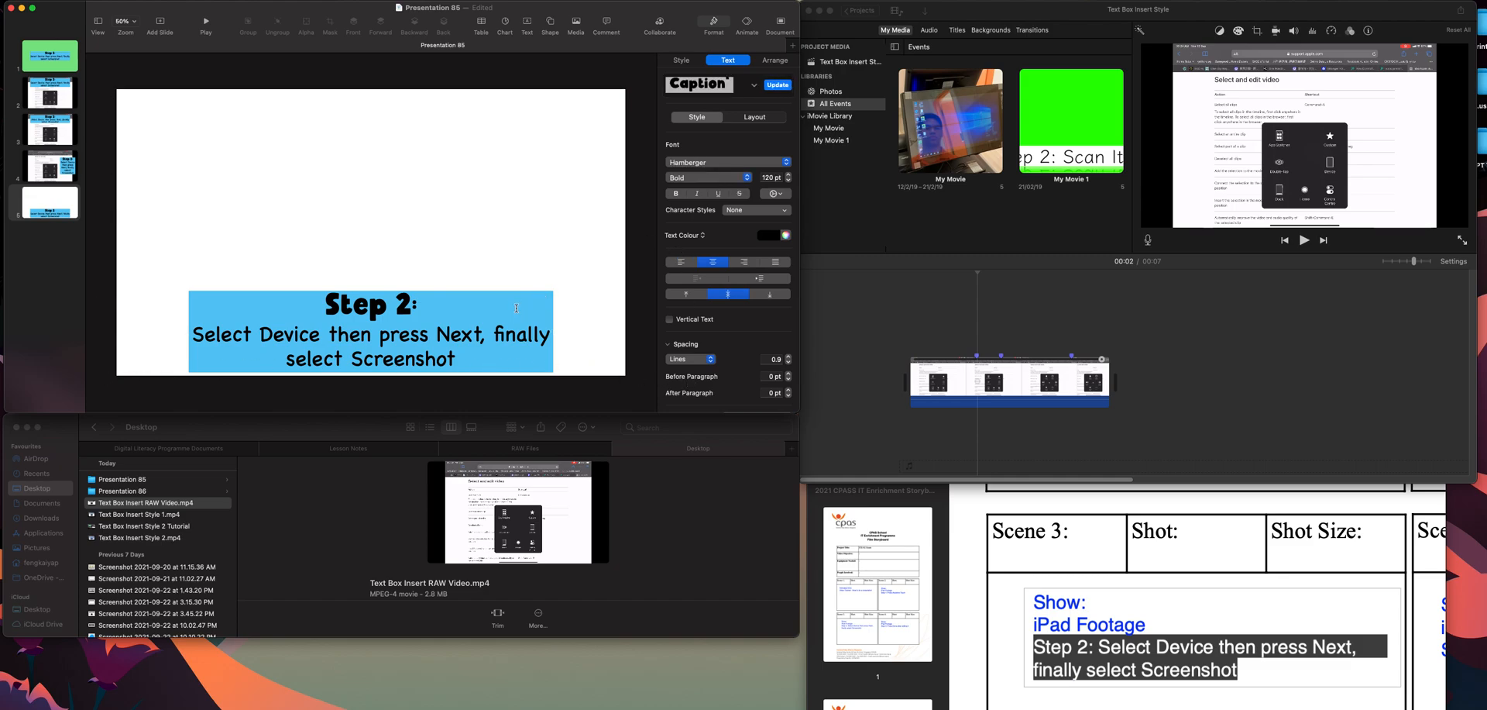
pyautogui.click(557, 288)
pyautogui.click(500, 319)
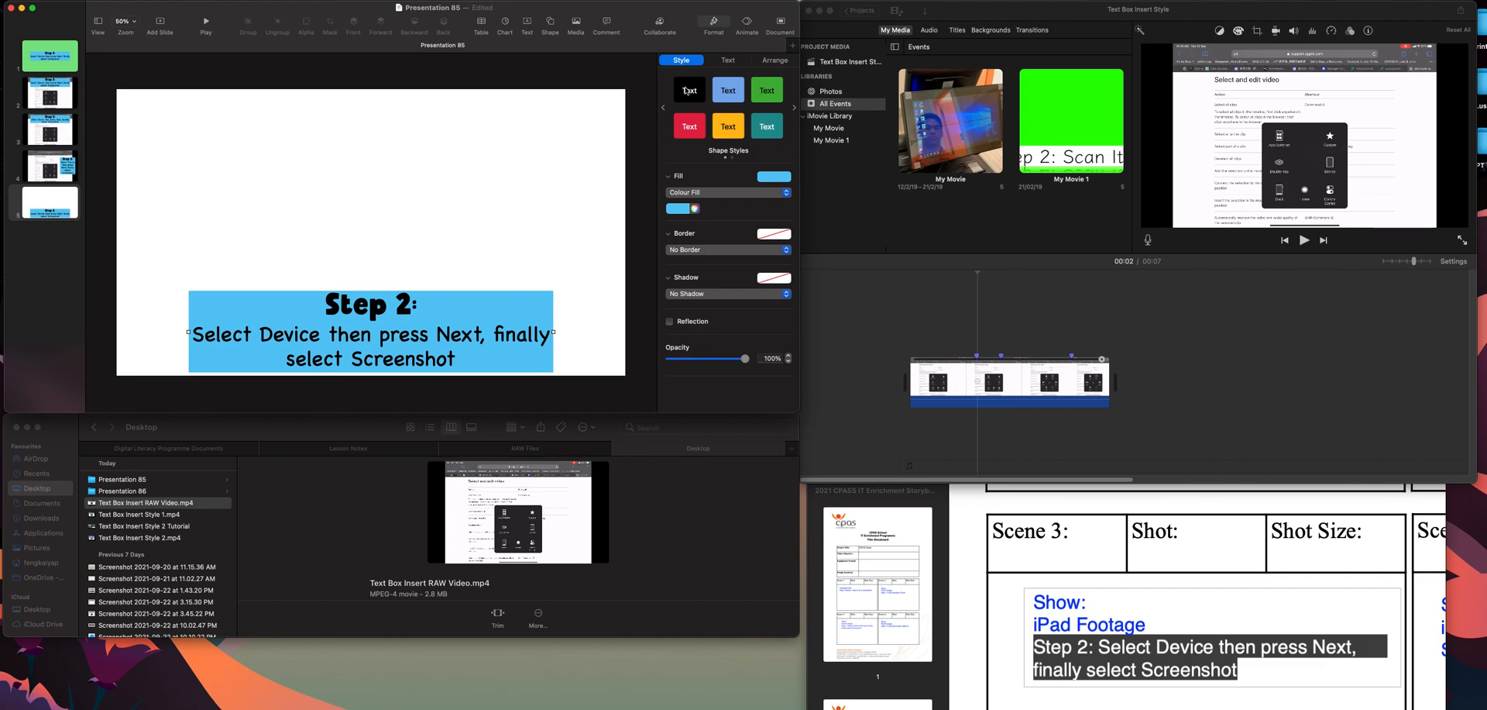
pyautogui.click(733, 61)
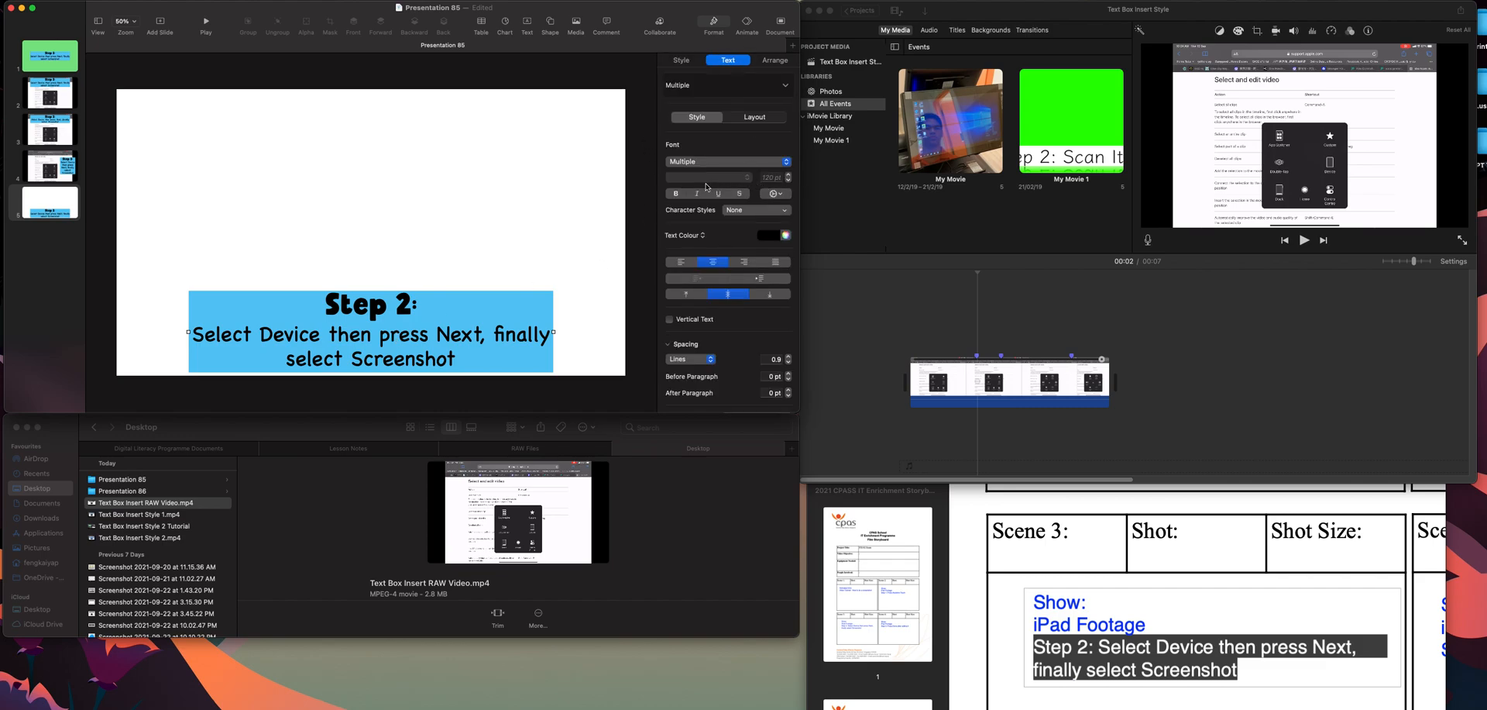
pyautogui.doubleClick(501, 295)
pyautogui.press('super+a')
pyautogui.click(777, 177)
pyautogui.write('80')
pyautogui.press('Return')
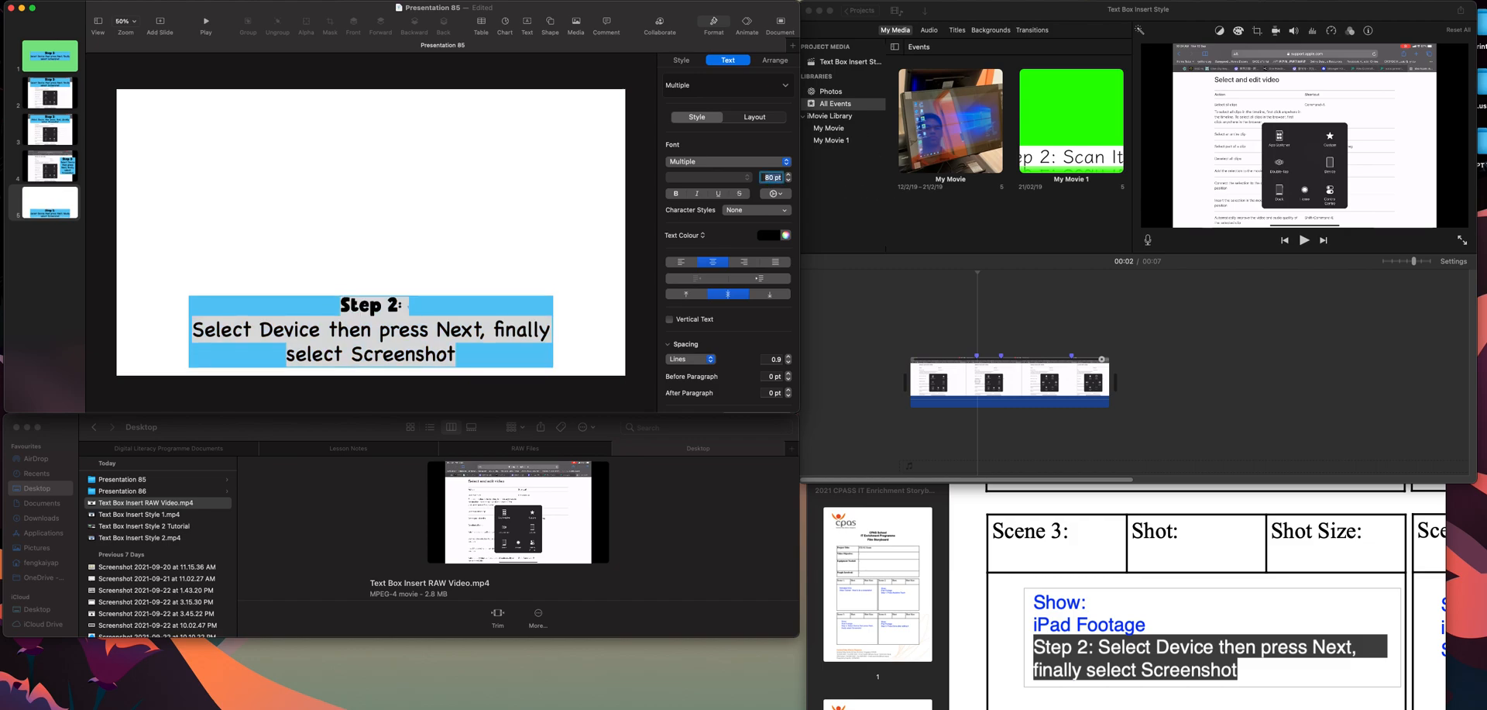
pyautogui.press('BackSpace')
pyautogui.write('60')
pyautogui.press('Return')
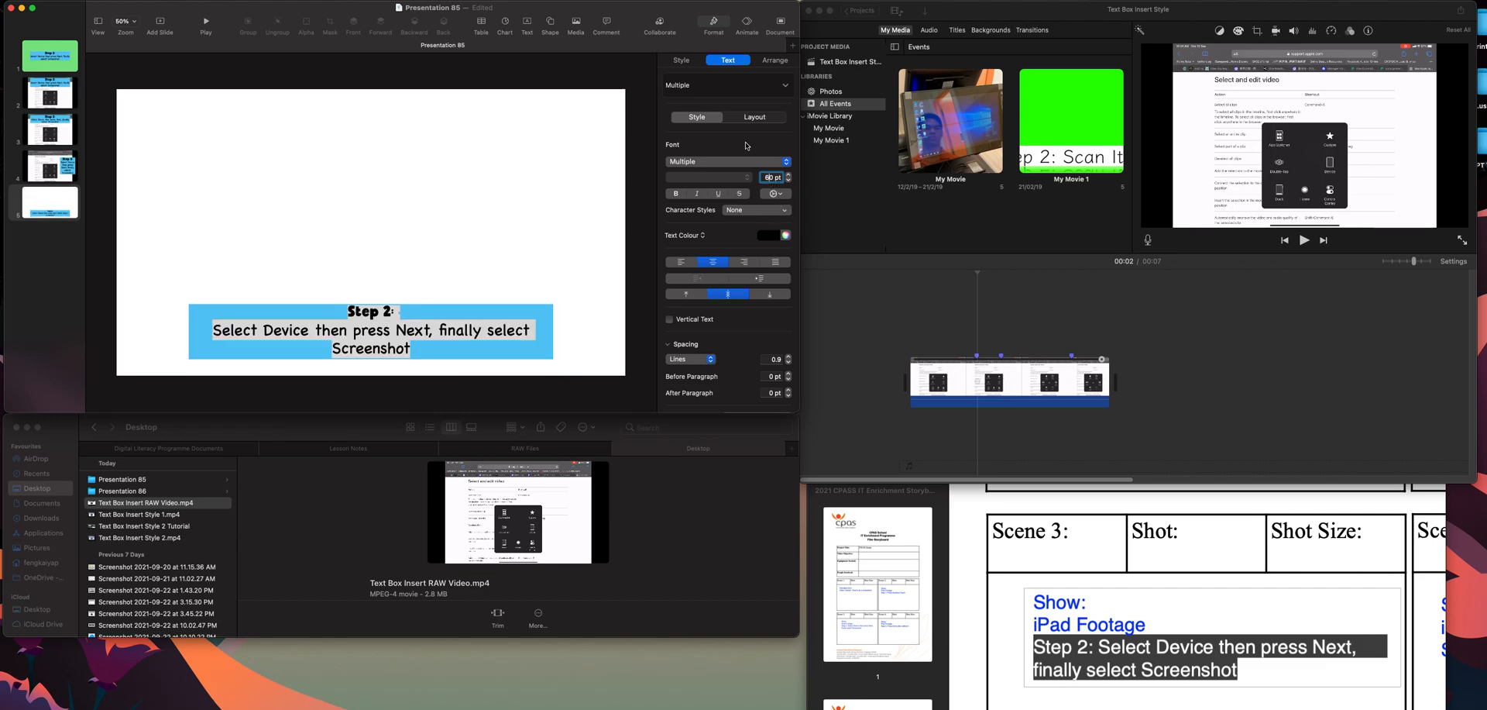
# Set the "Step 2:" heading in the text box to 80 pt.
pyautogui.moveTo(346, 311); pyautogui.dragTo(409, 302)
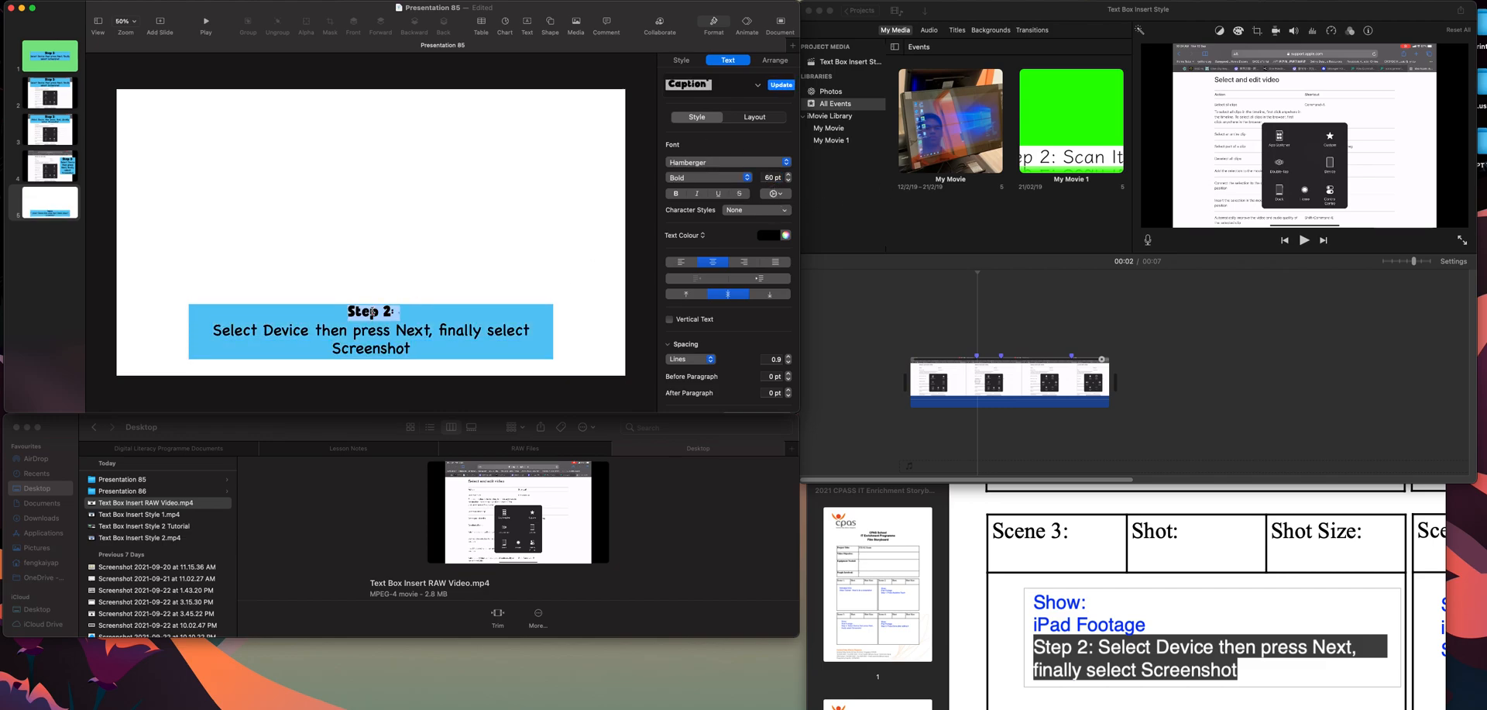
pyautogui.click(769, 177)
pyautogui.write('80')
pyautogui.press('Return')
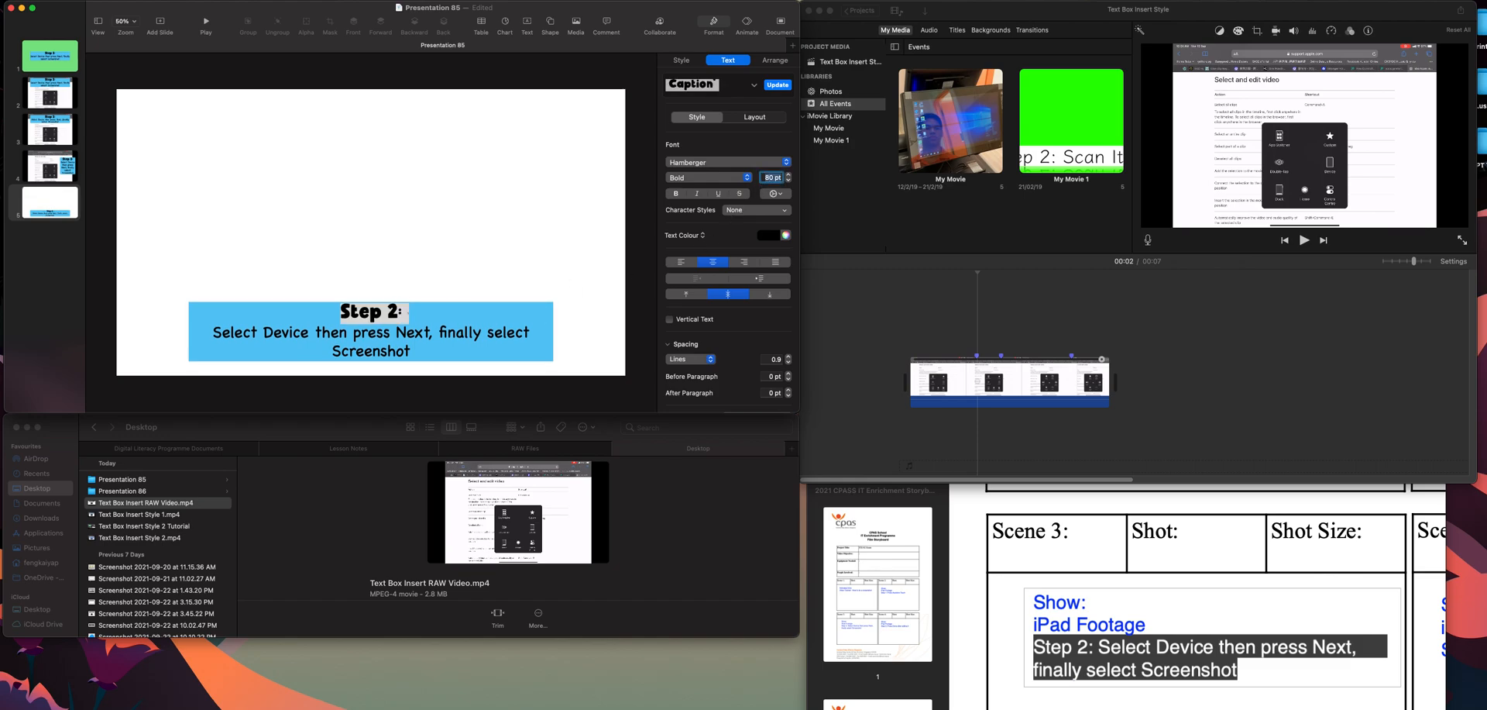
# Move the text box down and stretch it across the full slide width so the instruction fits on one line.
pyautogui.click(594, 258)
pyautogui.moveTo(414, 348); pyautogui.dragTo(411, 362)
pyautogui.moveTo(553, 348); pyautogui.dragTo(635, 348)
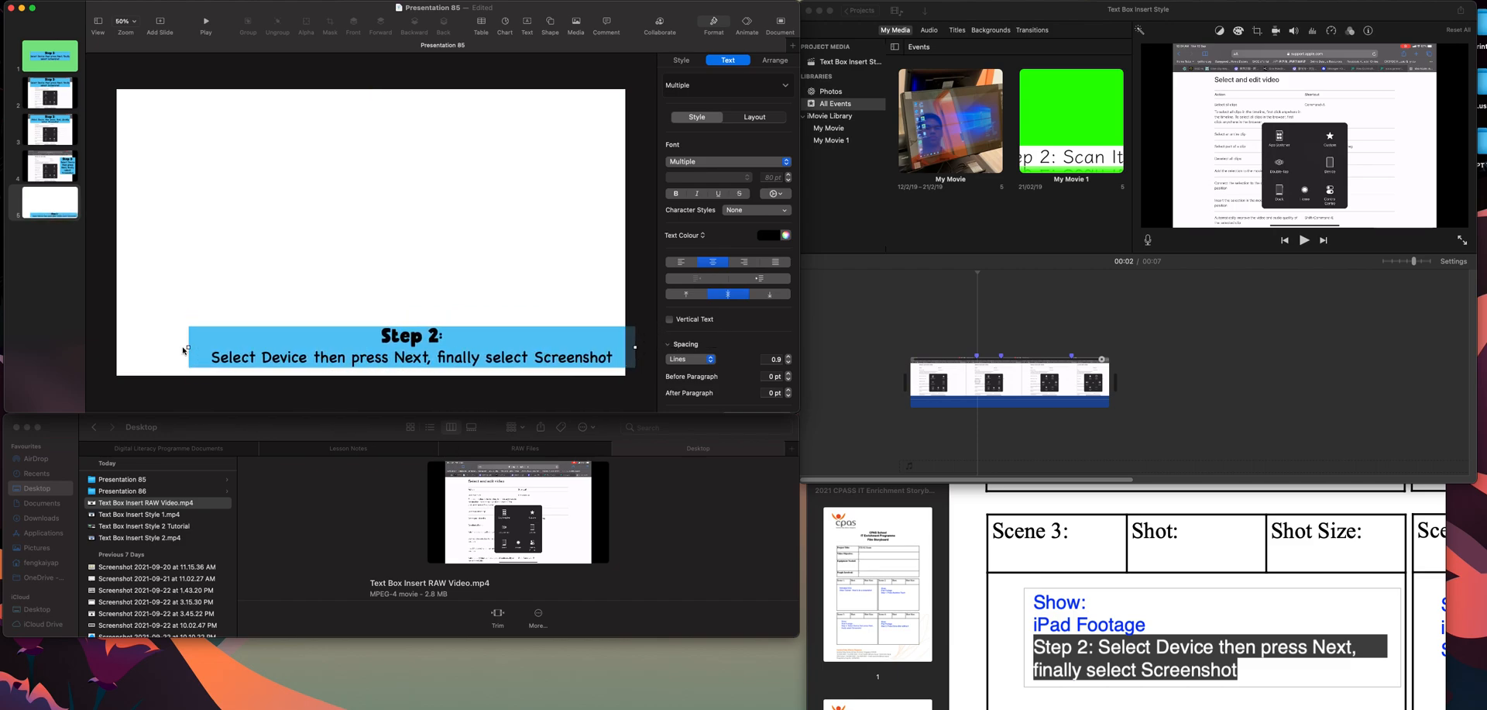
pyautogui.moveTo(188, 348); pyautogui.dragTo(116, 348)
pyautogui.moveTo(474, 342); pyautogui.dragTo(459, 341)
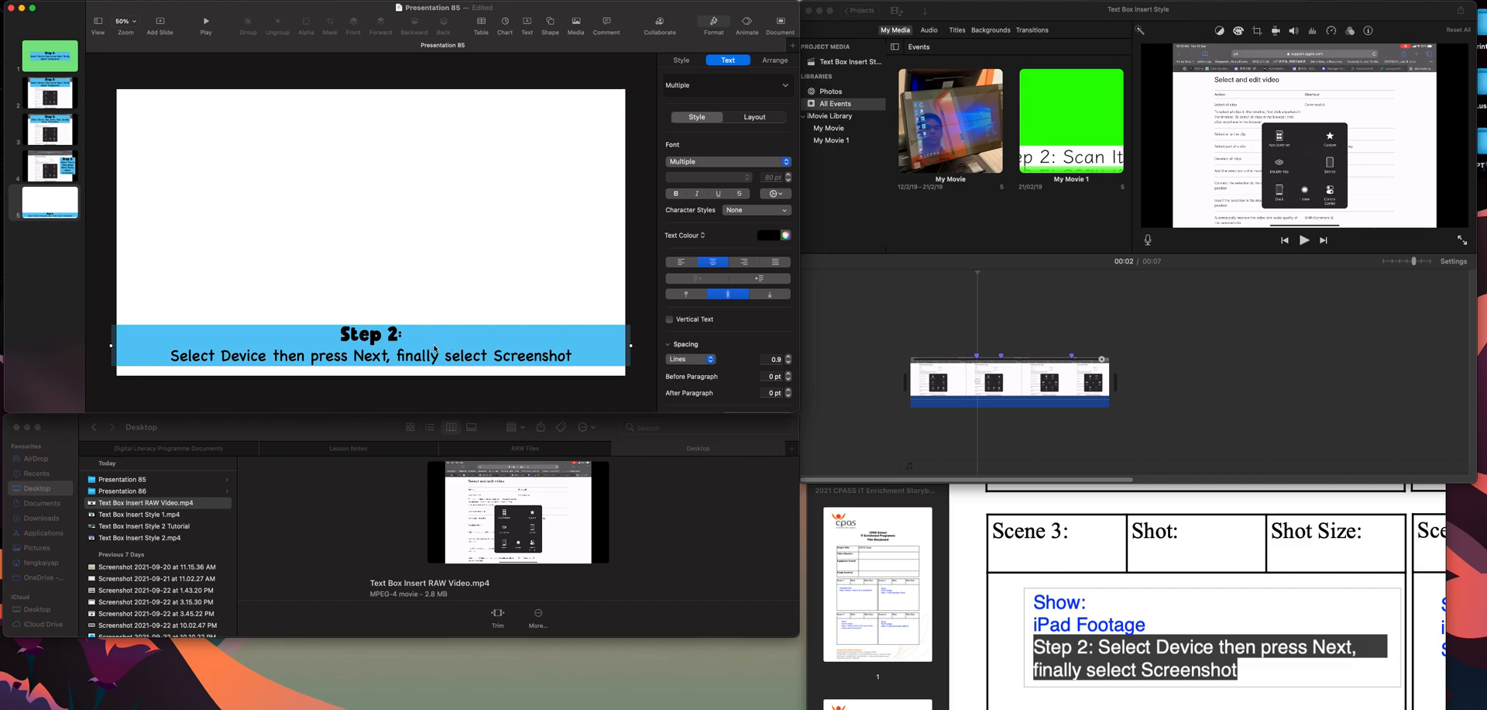
# Set the fifth slide's background to the light turquoise colour fill.
pyautogui.click(534, 209)
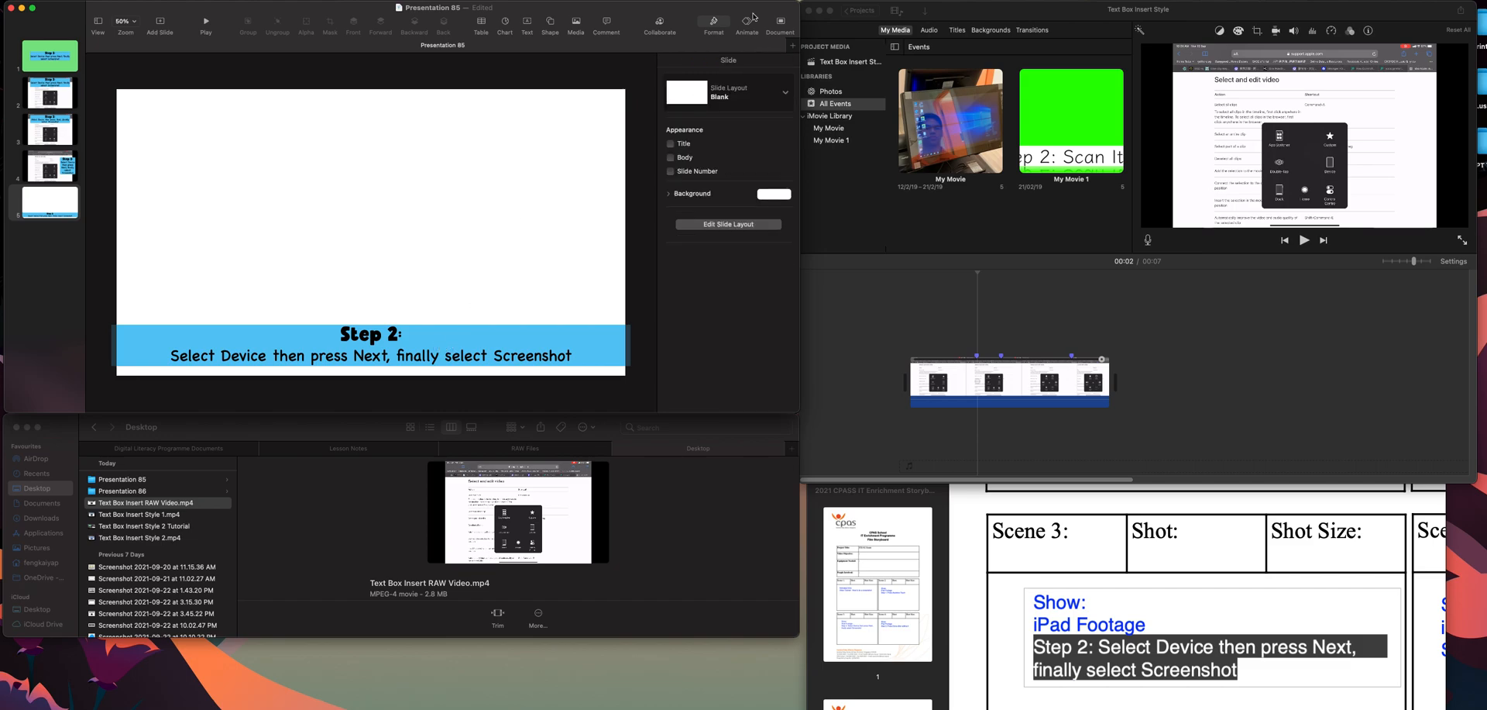
pyautogui.click(774, 194)
pyautogui.click(742, 249)
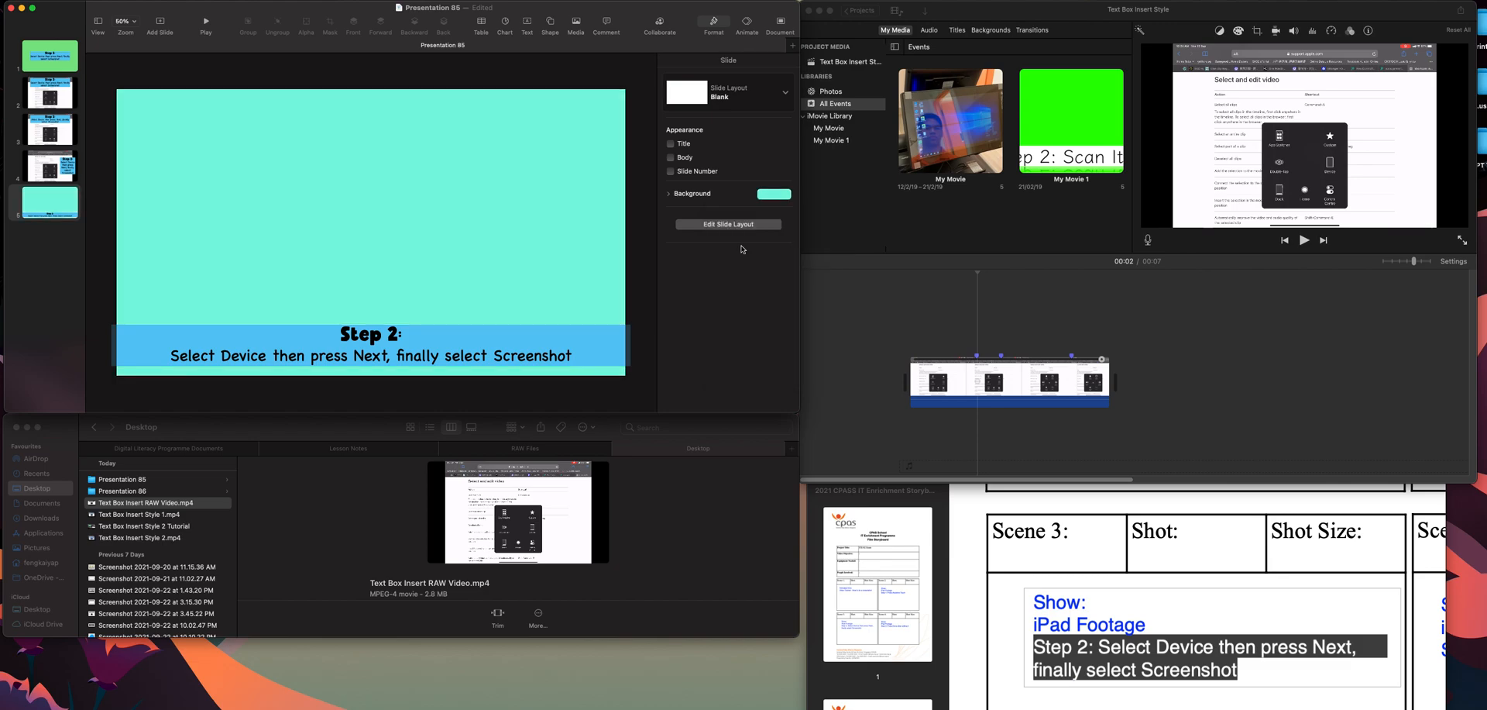
pyautogui.click(777, 197)
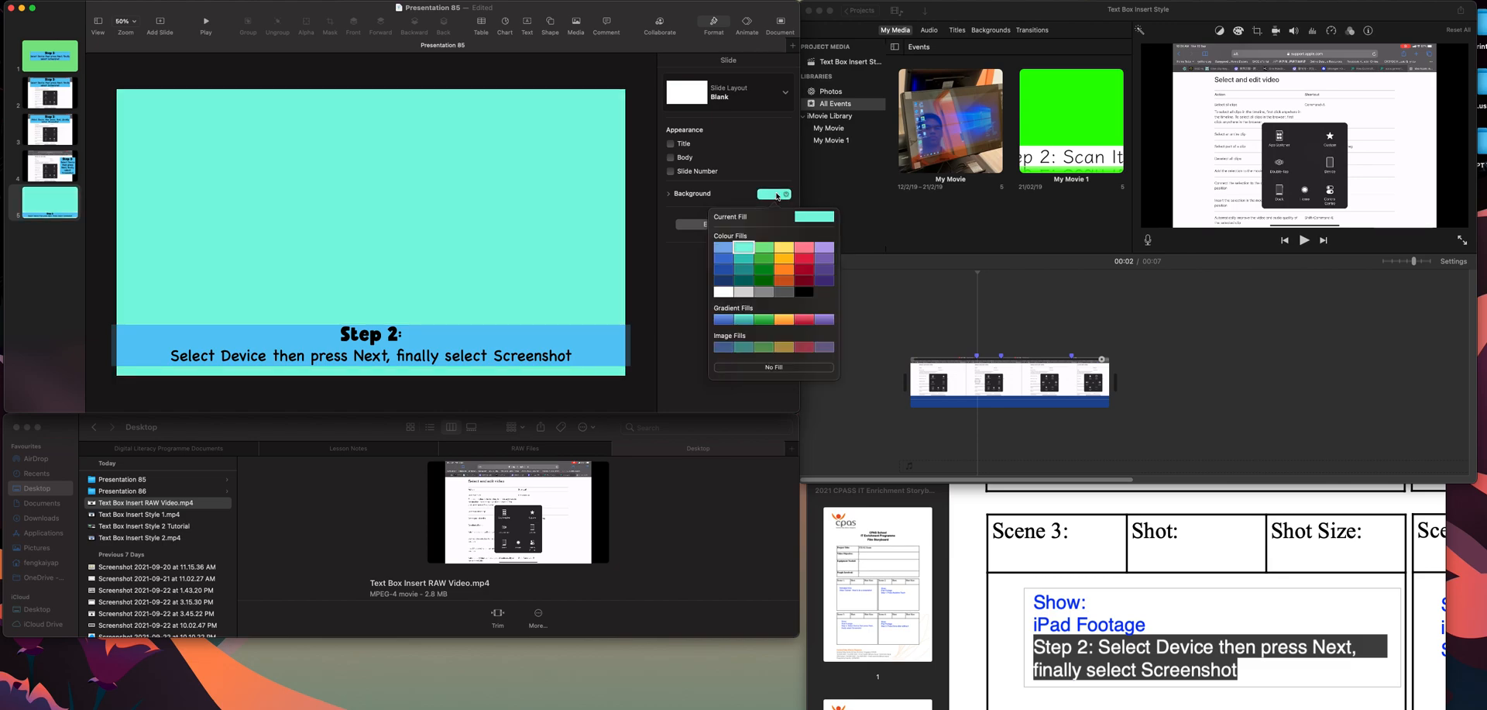
pyautogui.click(777, 197)
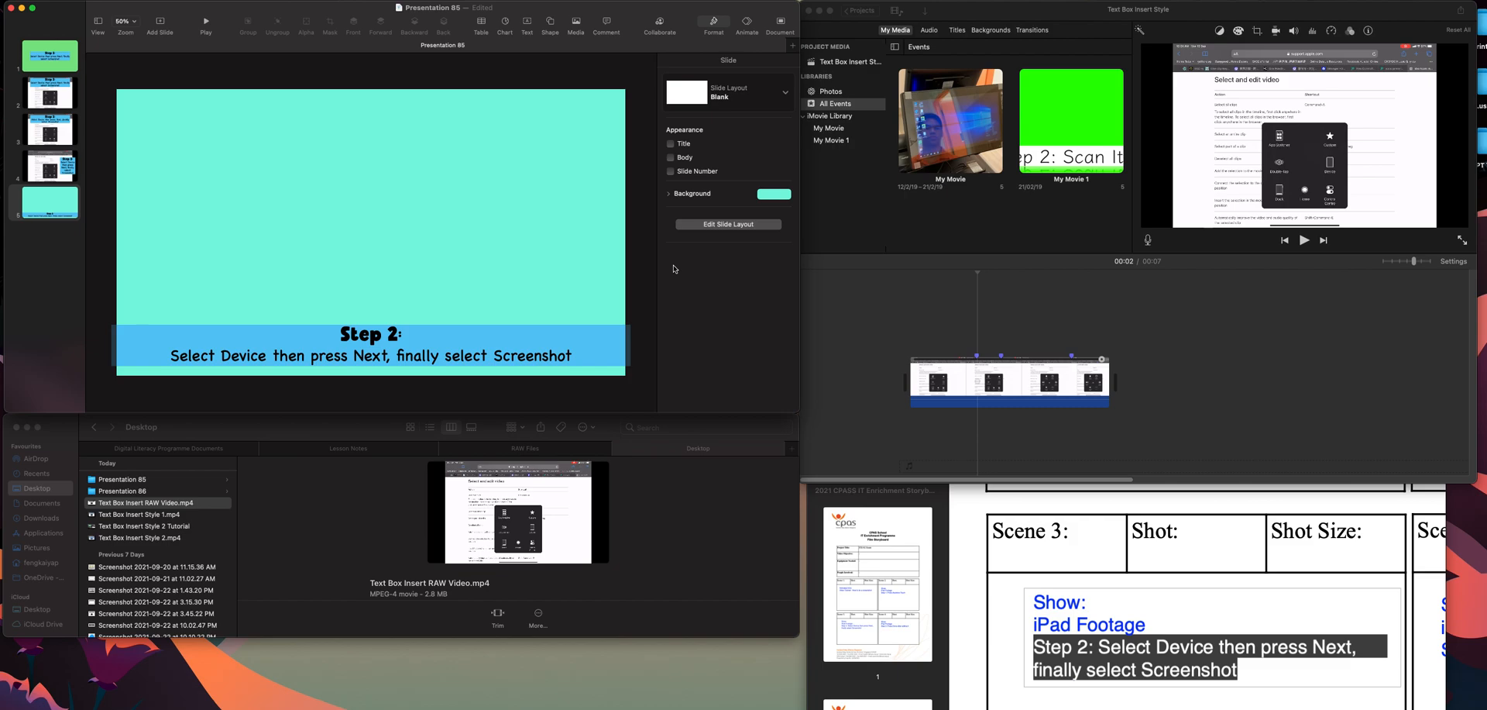
# Switch to the iMovie project and preview the clip at about the 5-second mark.
pyautogui.click(1002, 292)
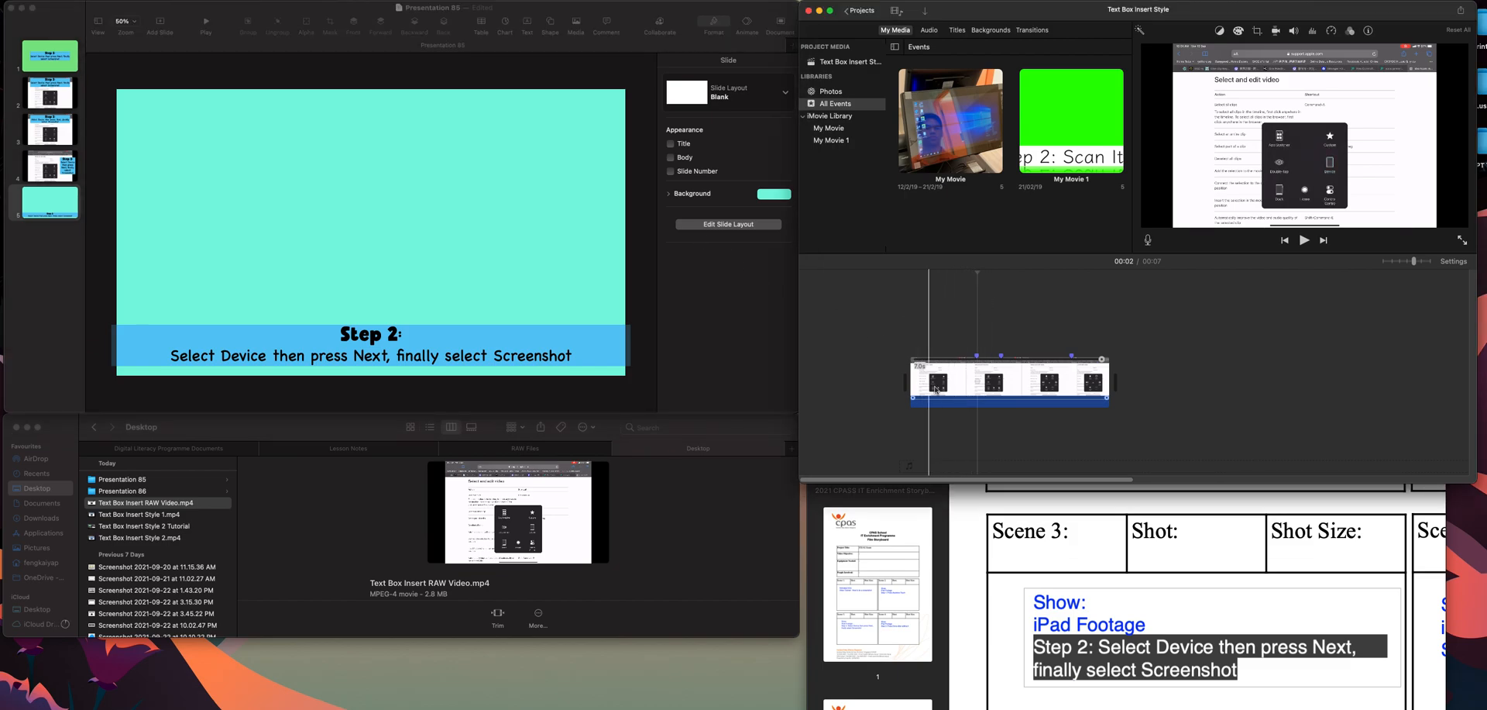
pyautogui.click(1064, 379)
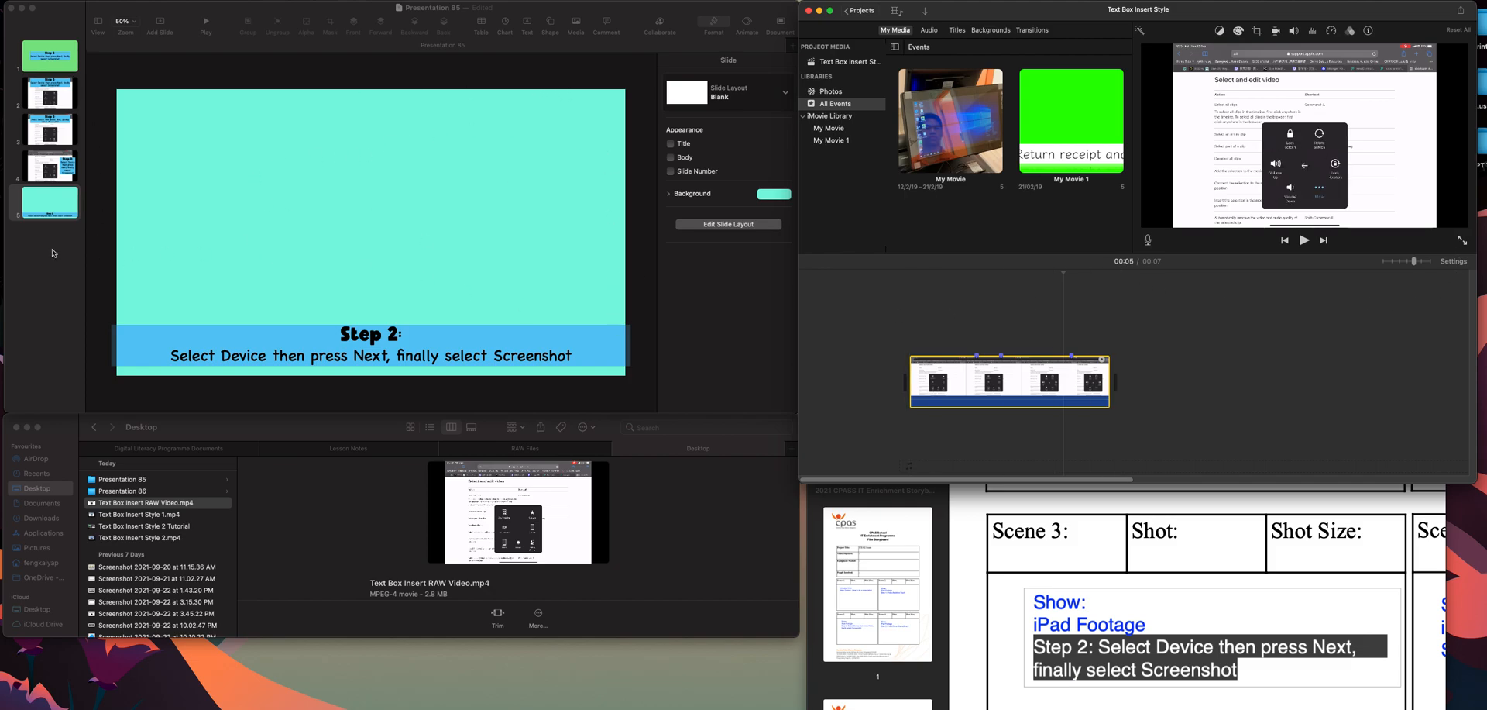
# Switch to Keynote, copy the iPad screen image from the fourth slide onto the fifth, and shrink it to fit centred above the text banner.
pyautogui.click(50, 165)
pyautogui.click(283, 214)
pyautogui.press('super+c')
pyautogui.click(49, 201)
pyautogui.press('super+v')
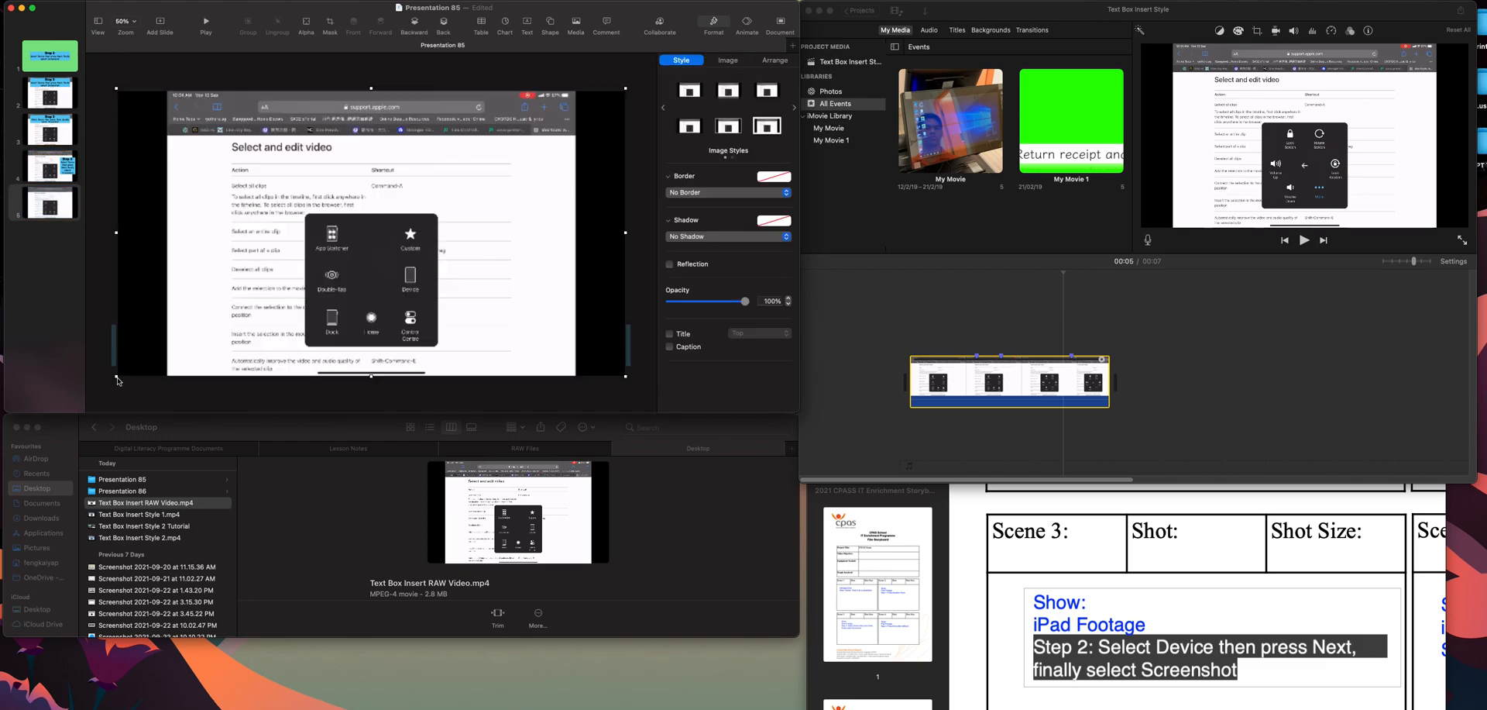
pyautogui.moveTo(116, 378); pyautogui.dragTo(326, 255)
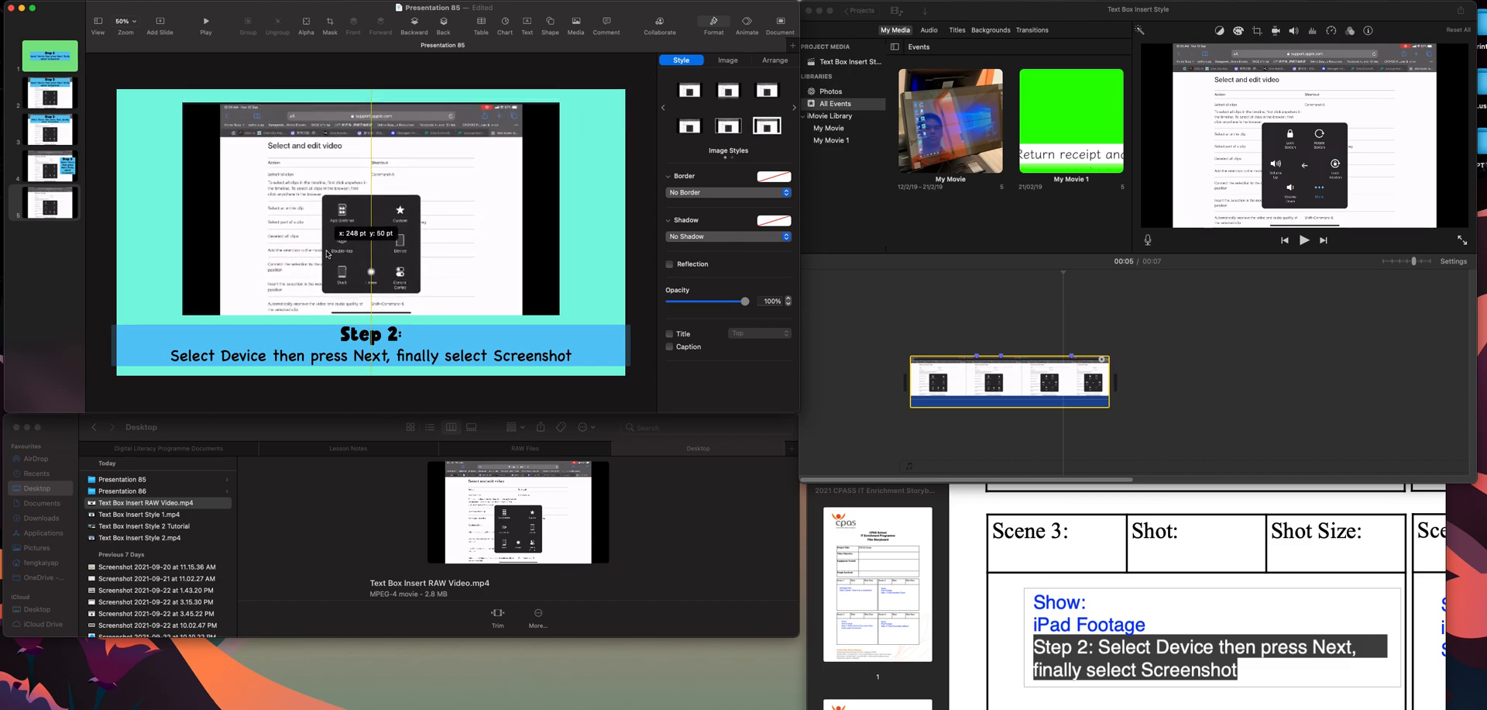
pyautogui.moveTo(554, 109); pyautogui.dragTo(558, 107)
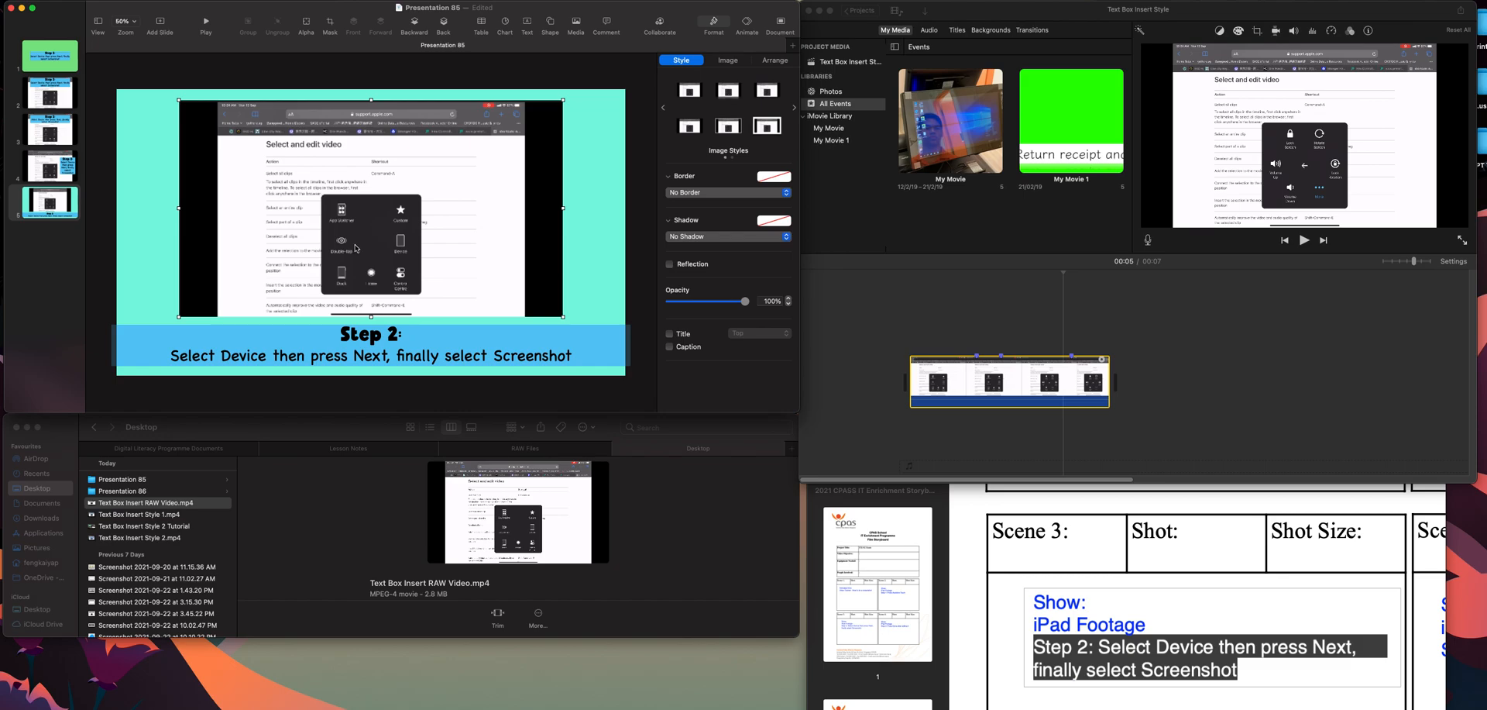
# Delete the pasted iPad screen image from the fifth slide.
pyautogui.click(1110, 634)
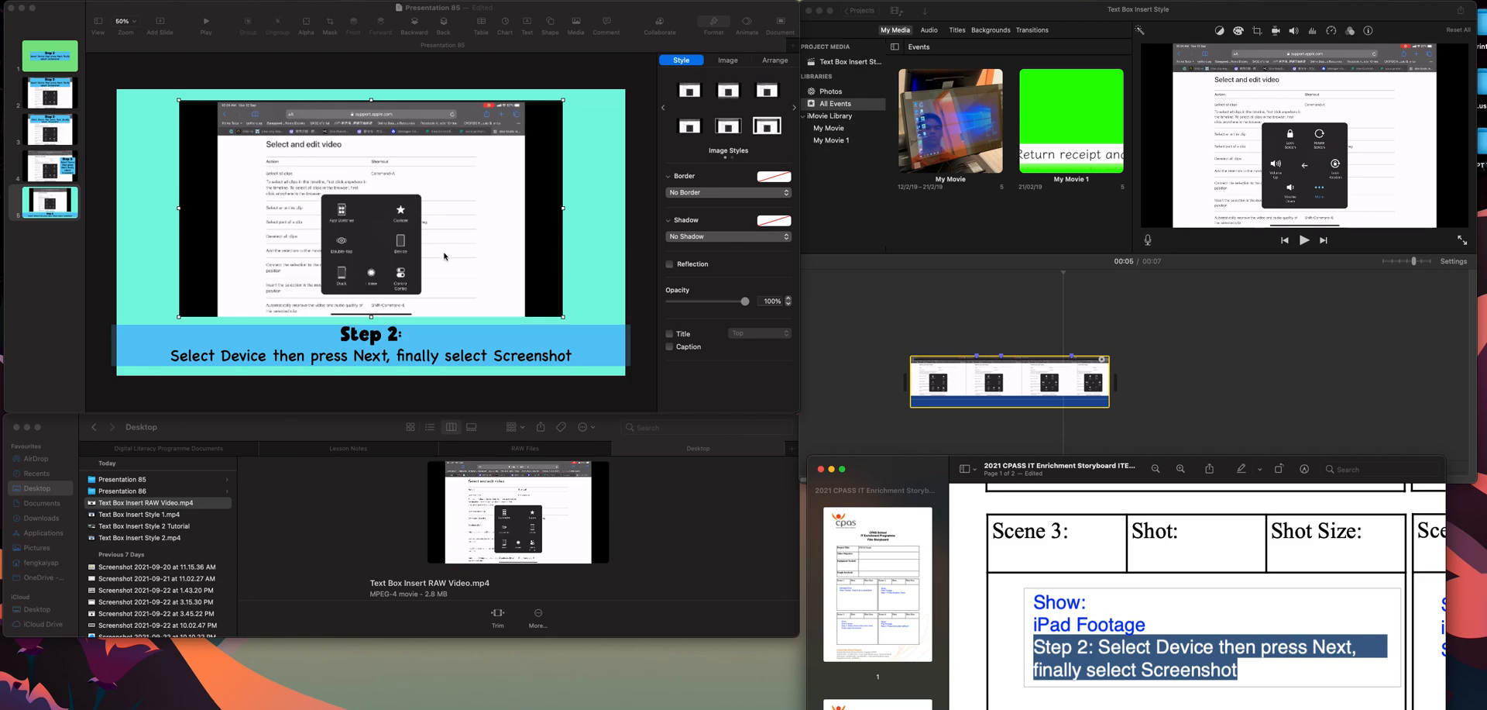
pyautogui.click(566, 259)
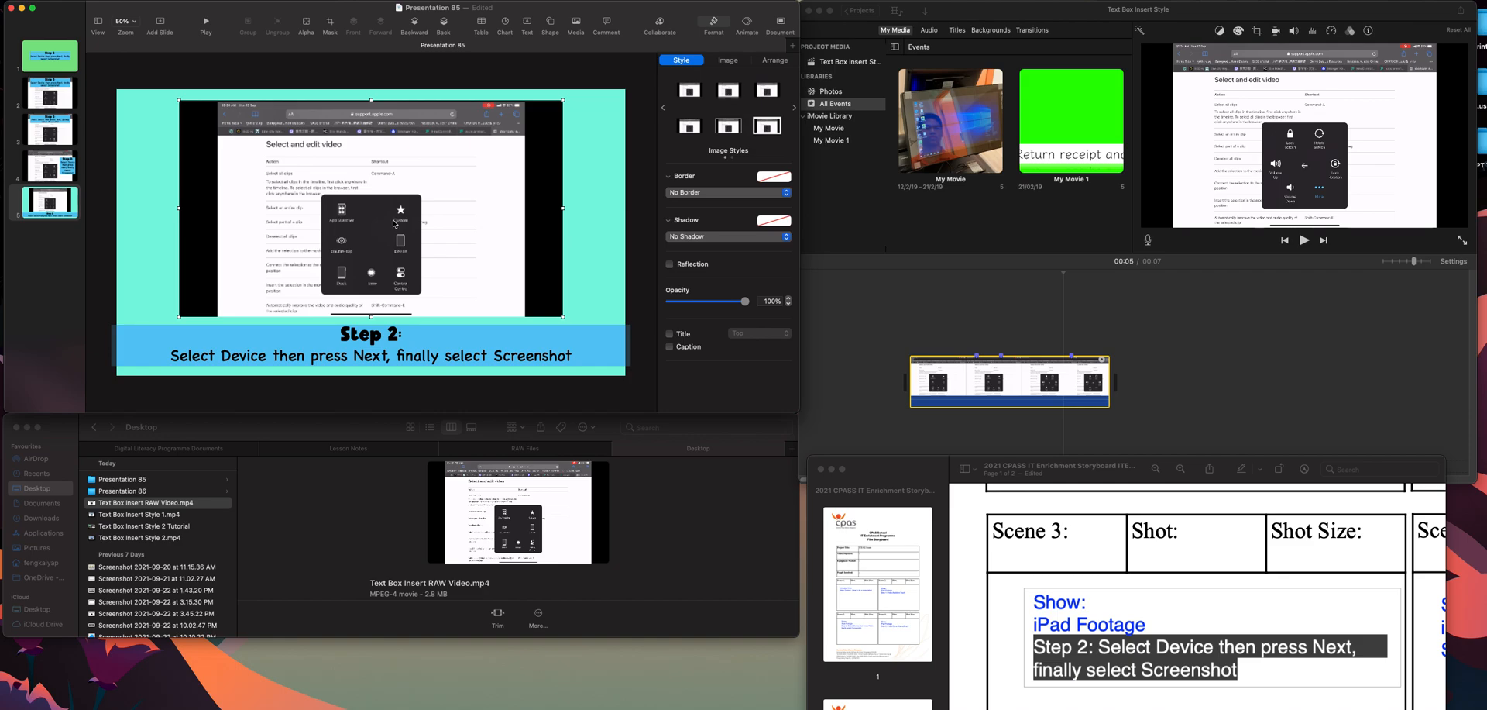
pyautogui.press('BackSpace')
# Switch to iMovie, split the clip at about the 1-second mark, and select its second part.
pyautogui.click(970, 350)
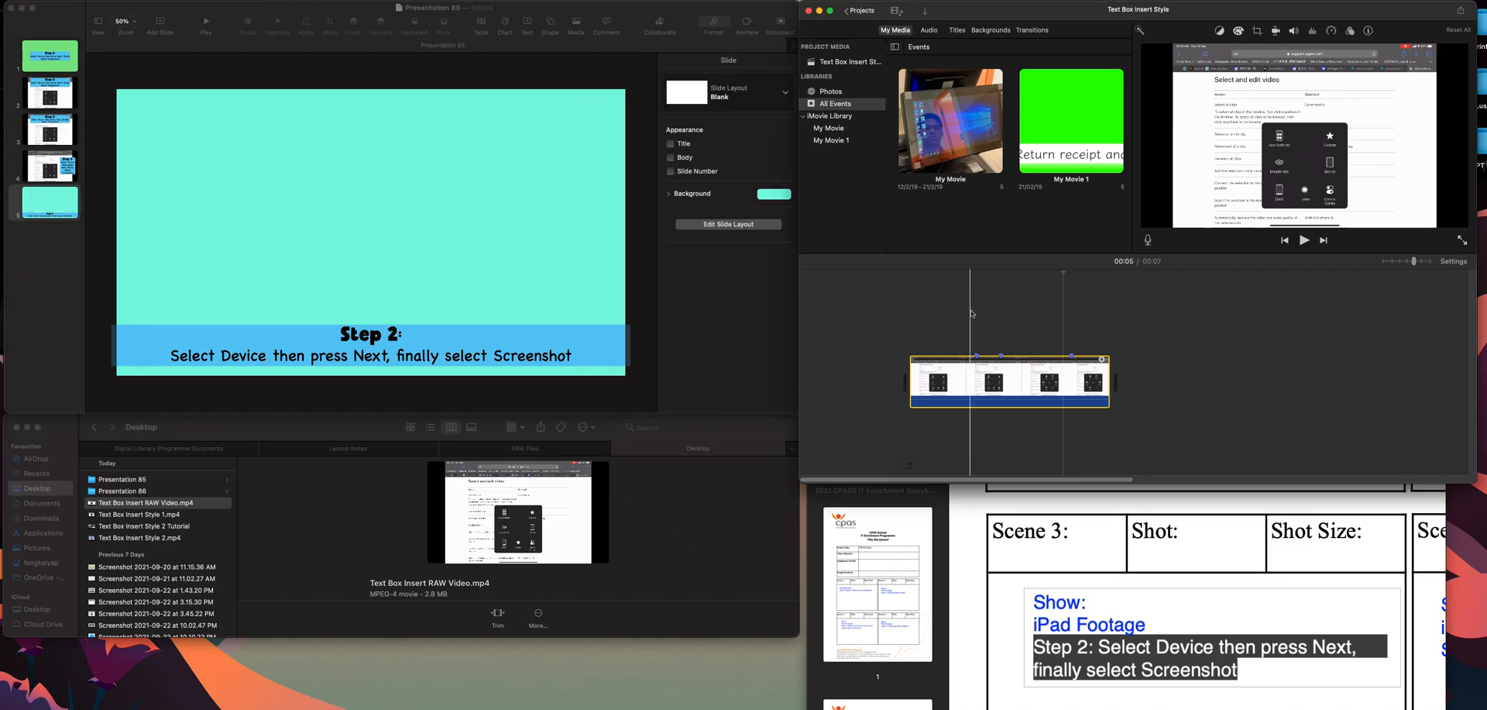
pyautogui.click(980, 312)
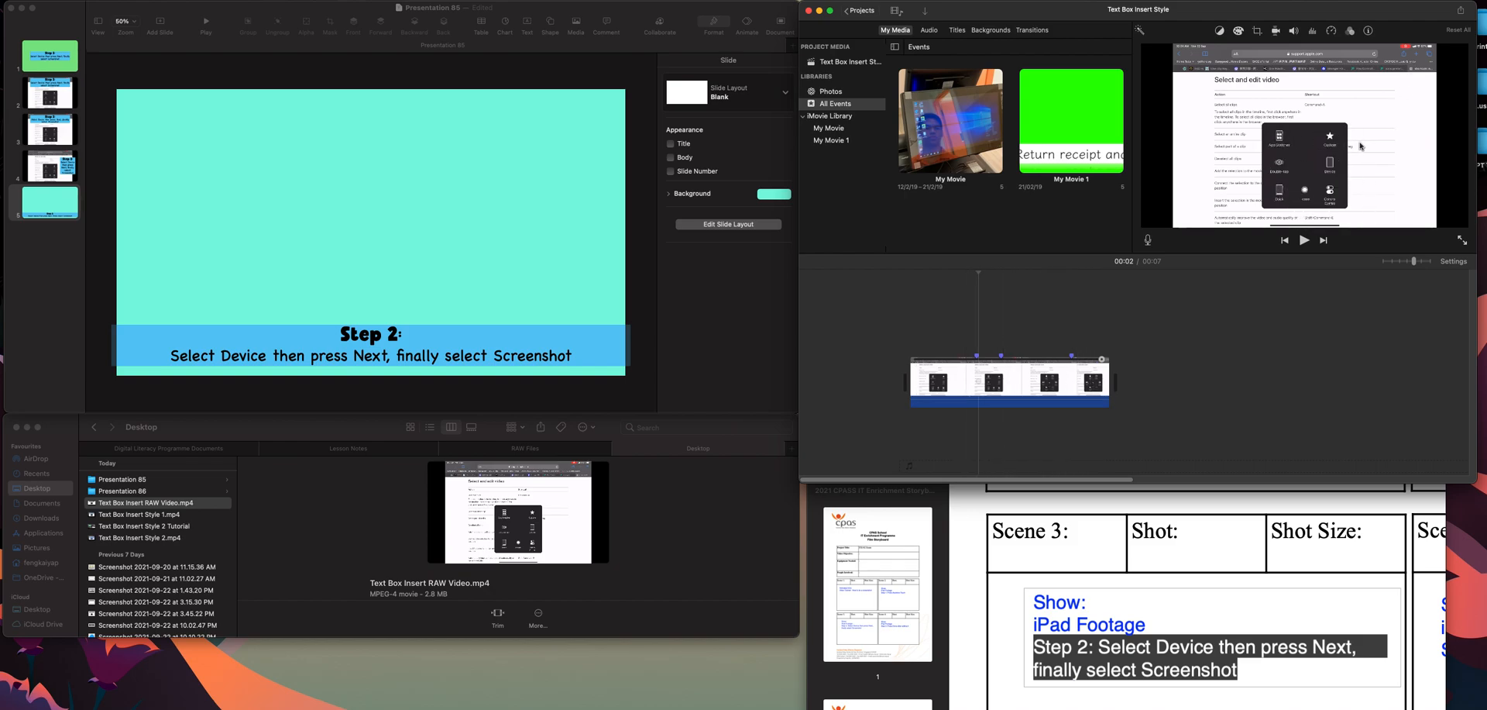
pyautogui.click(966, 377)
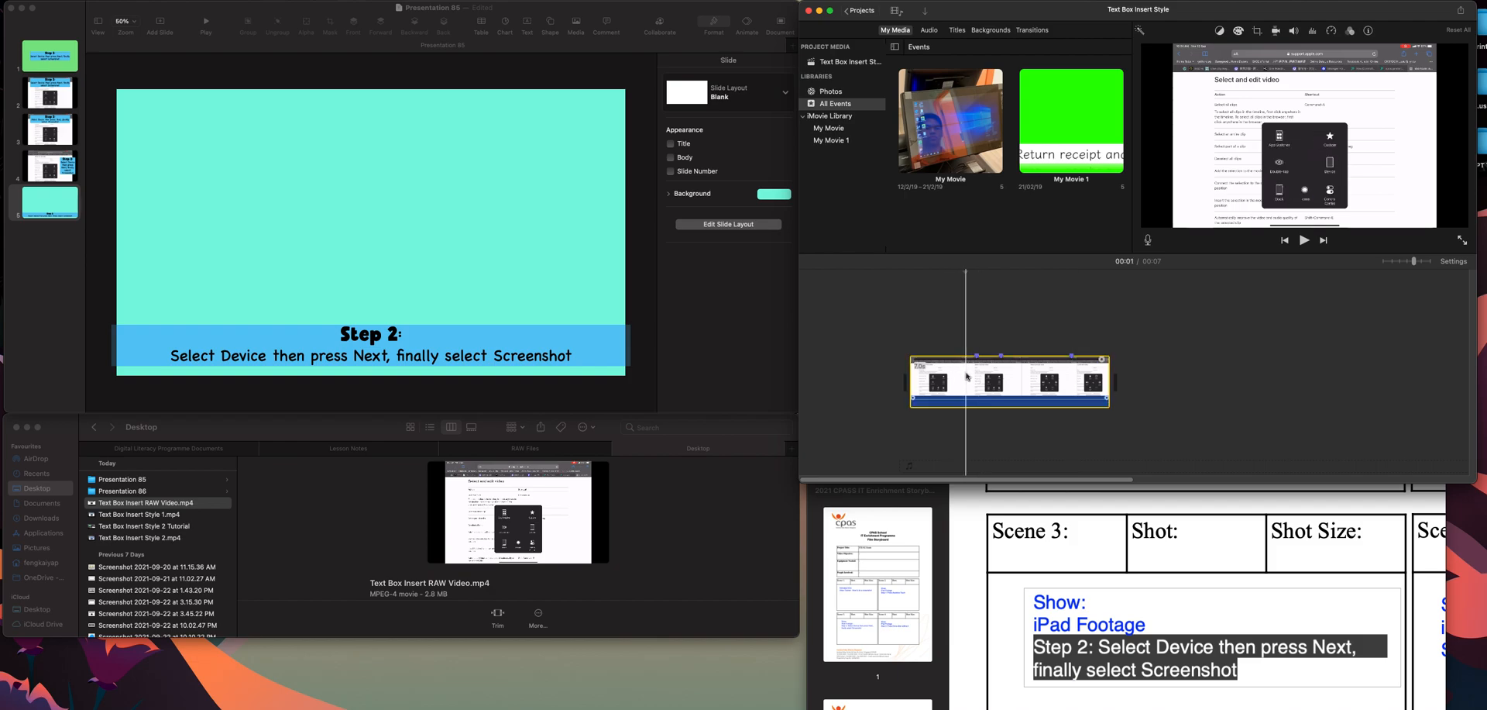
pyautogui.press('cmd+b')
pyautogui.click(990, 375)
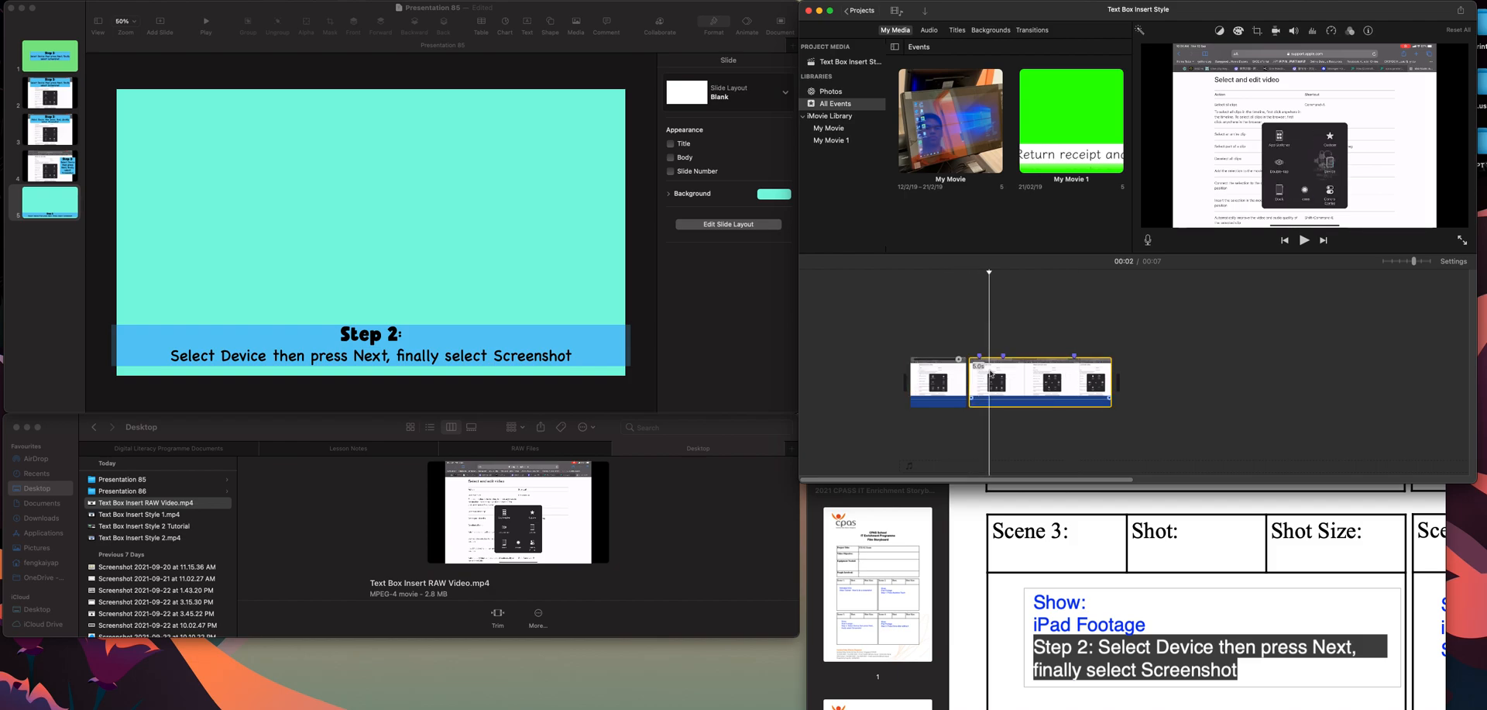
# Apply the Ken Burns crop style to the second clip, expand its start frame to the whole picture, and preview the playback.
pyautogui.click(1258, 32)
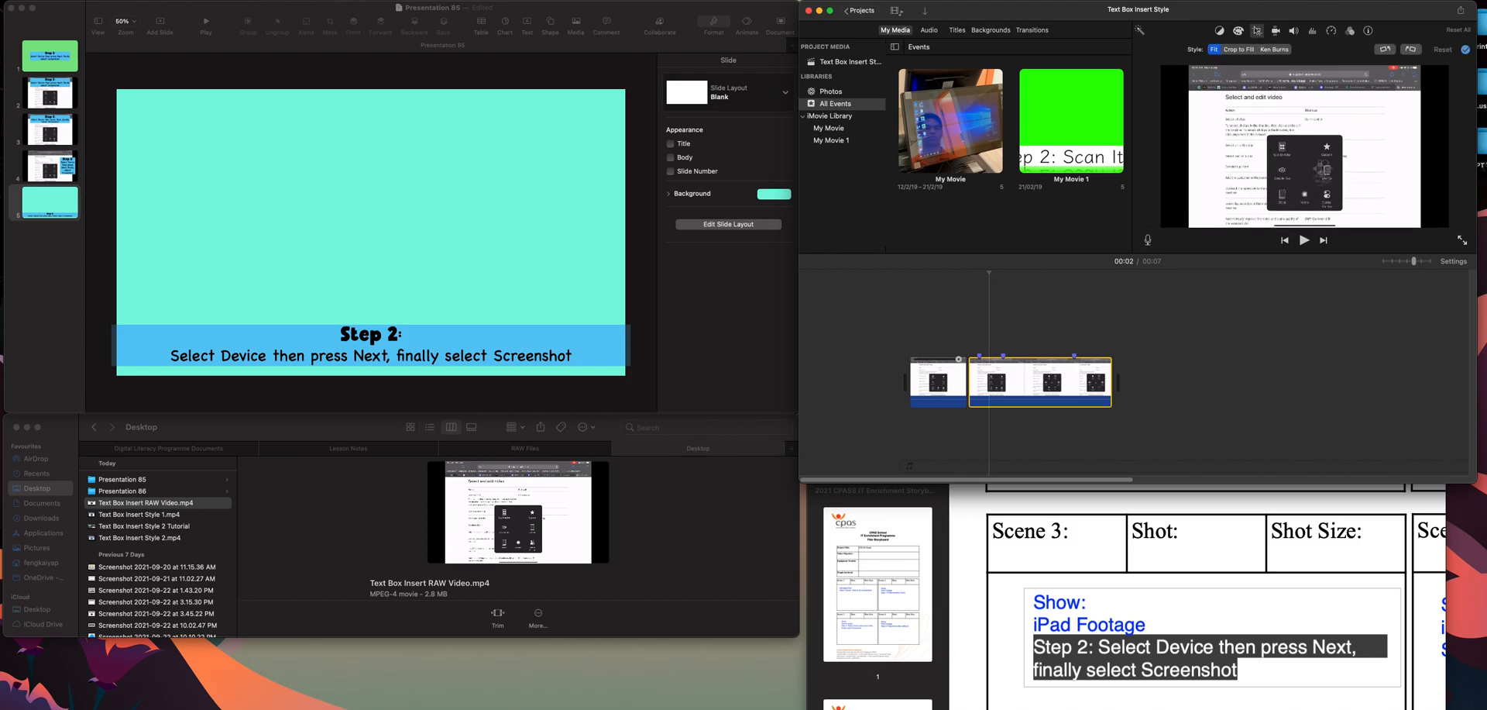
pyautogui.click(1275, 50)
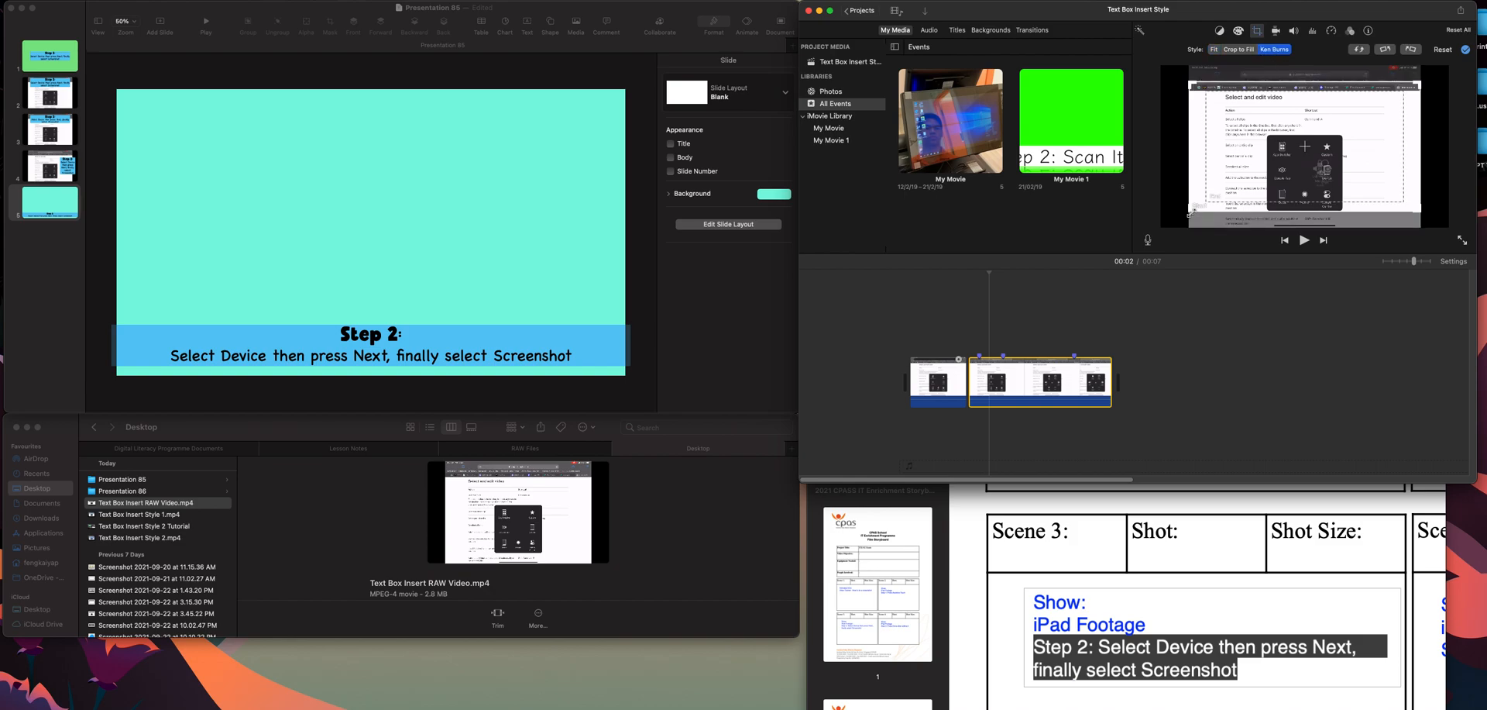
pyautogui.moveTo(1190, 214); pyautogui.dragTo(1162, 227)
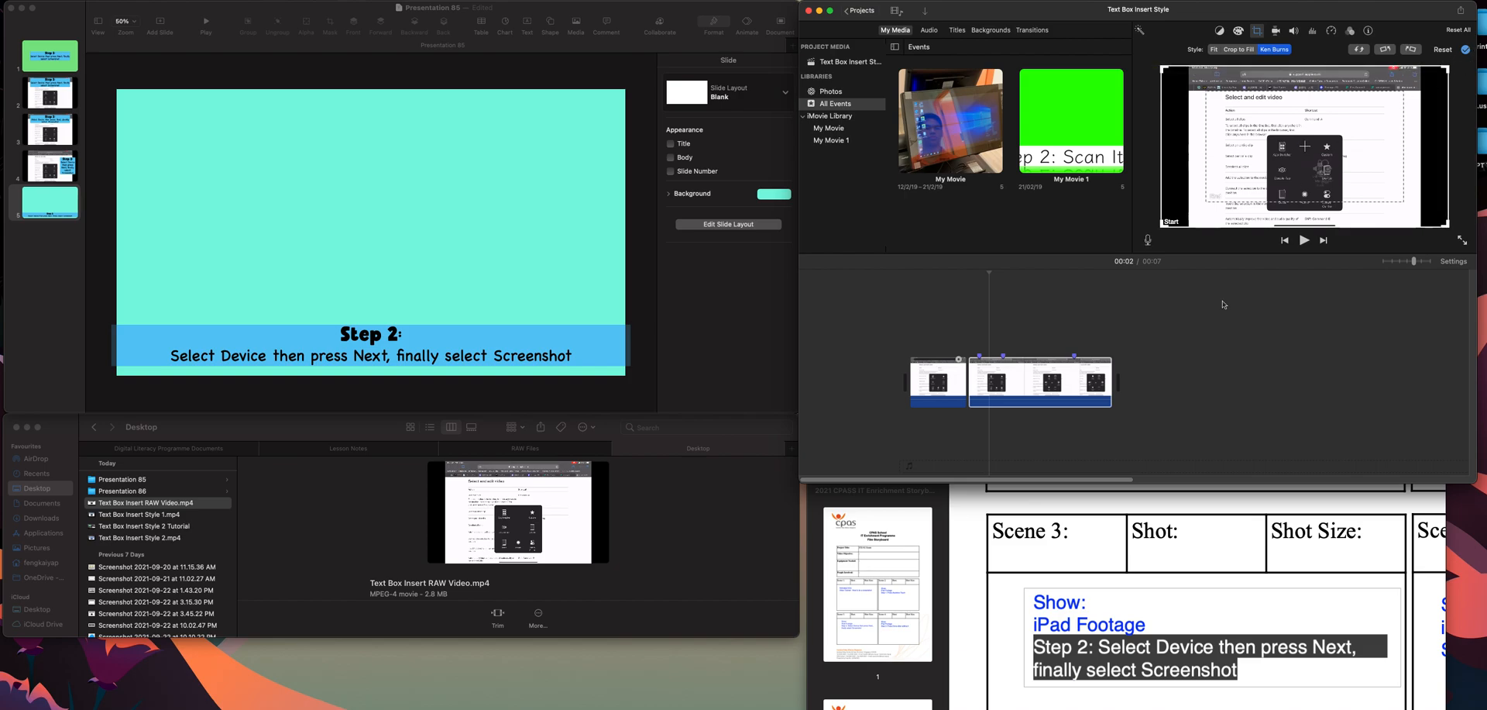
pyautogui.click(964, 335)
pyautogui.press('space')
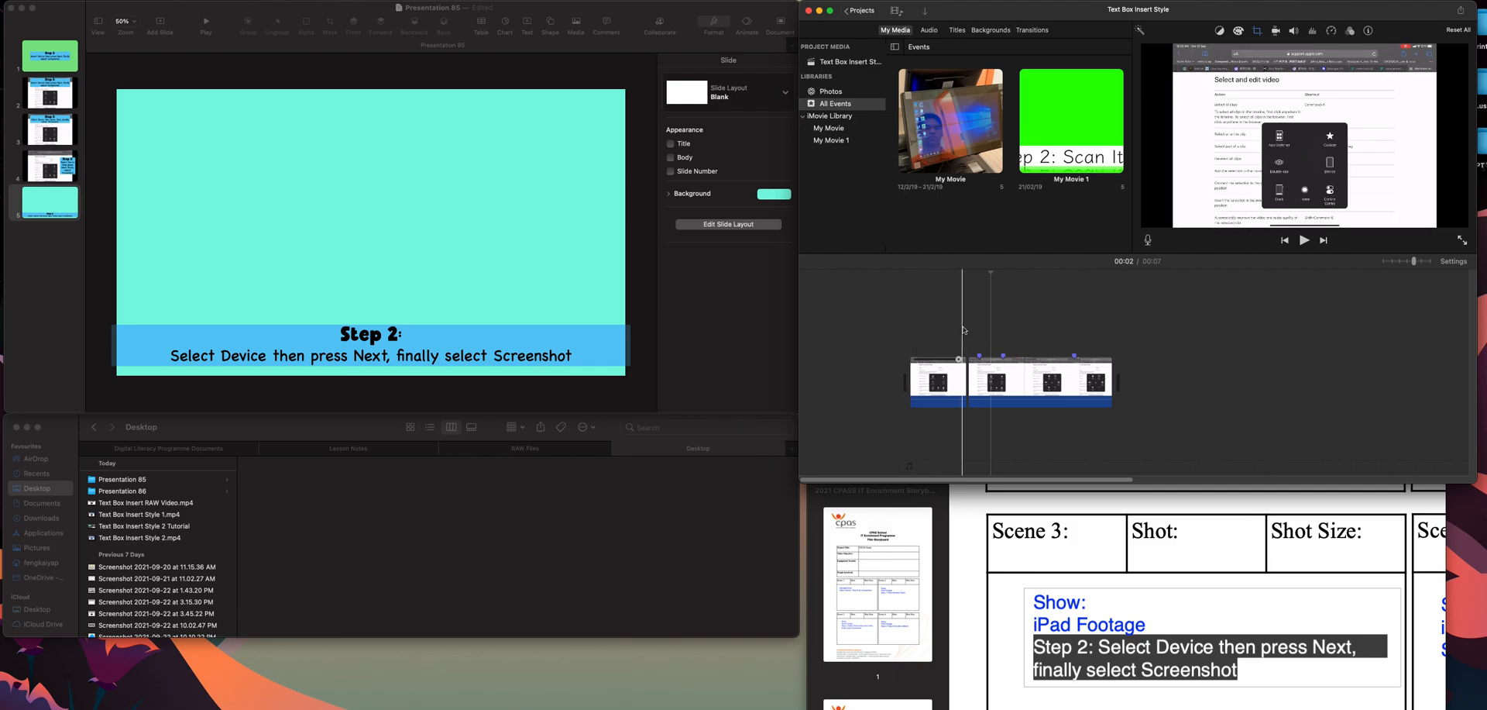
# Shrink and reposition the second clip's Ken Burns end frame so it closes in on the black on-screen menu.
pyautogui.click(1012, 380)
pyautogui.click(1258, 35)
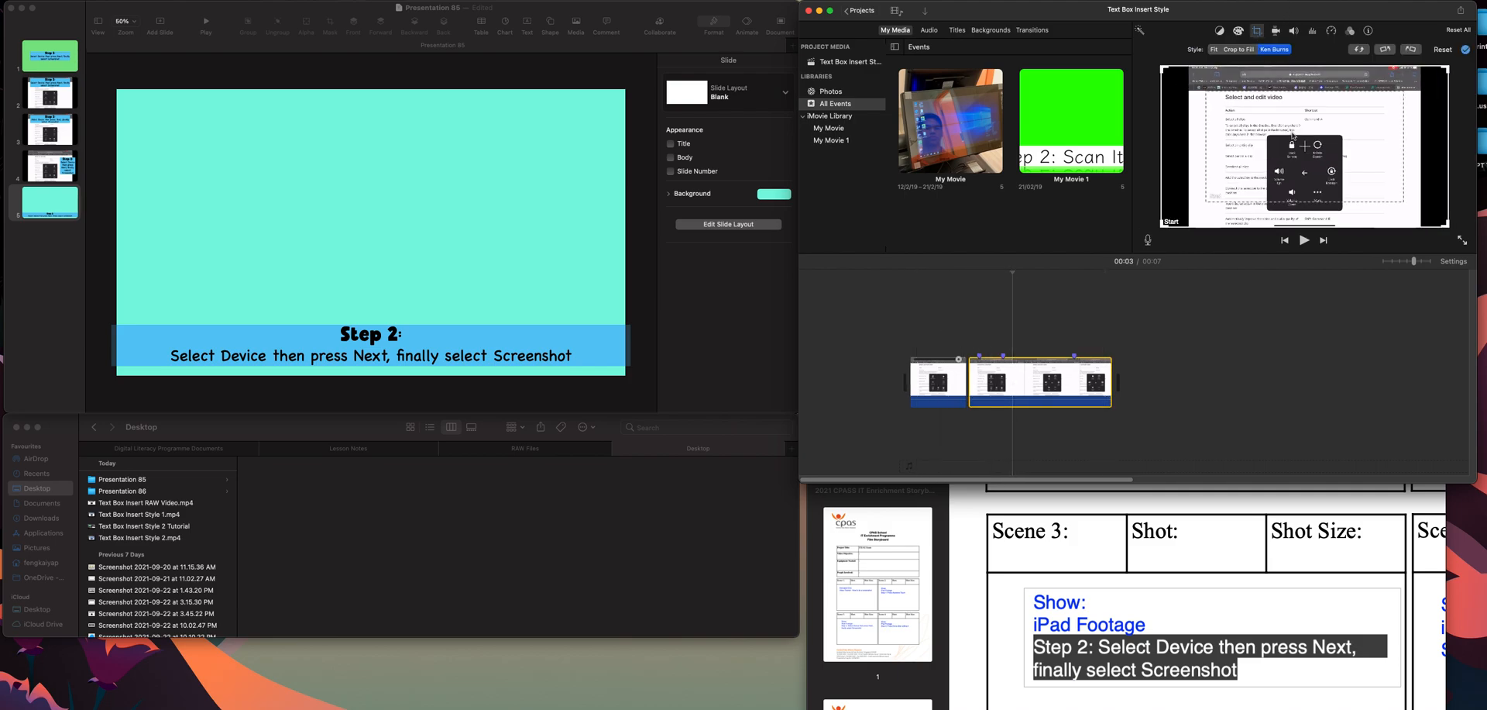
pyautogui.moveTo(1209, 200); pyautogui.dragTo(1230, 188)
pyautogui.moveTo(1321, 160); pyautogui.dragTo(1315, 194)
pyautogui.moveTo(1227, 225); pyautogui.dragTo(1246, 216)
pyautogui.moveTo(1356, 170); pyautogui.dragTo(1343, 180)
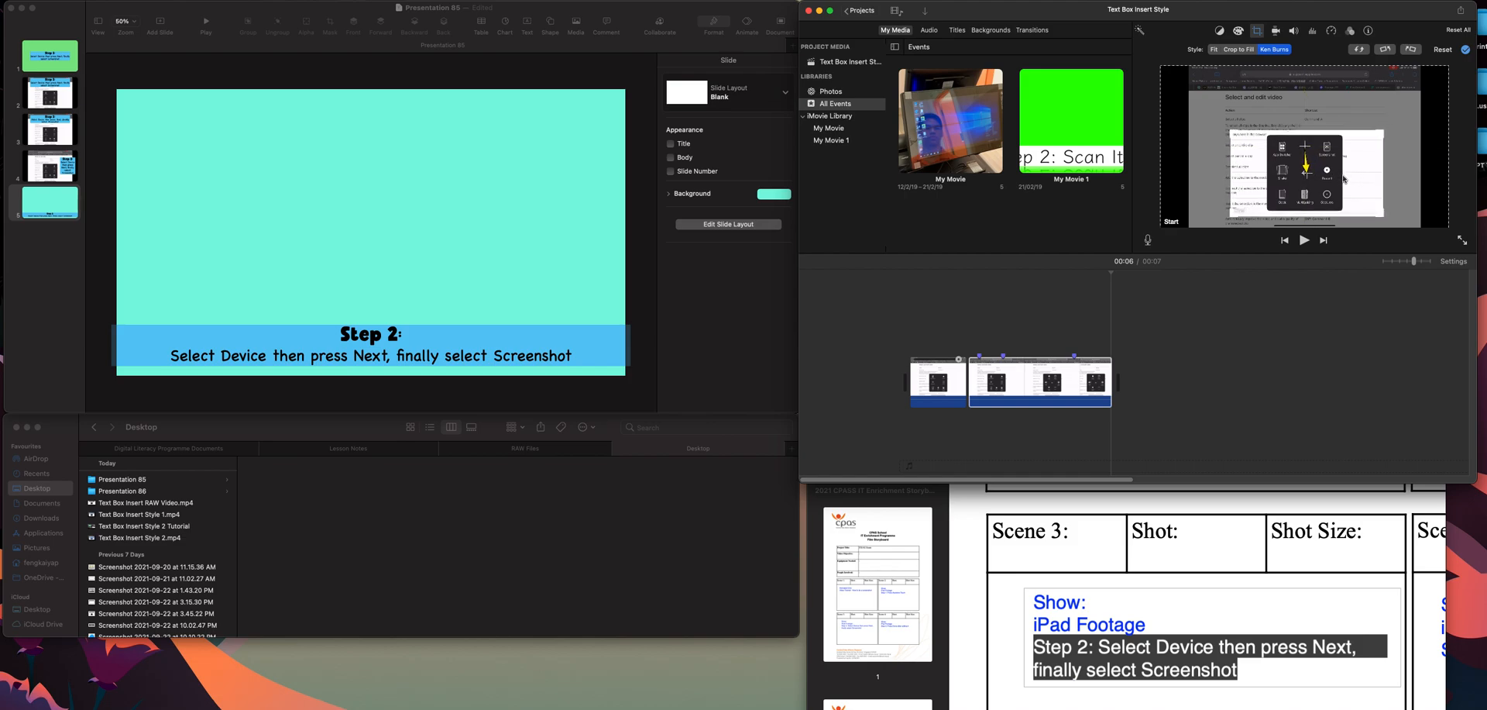
# Export the iMovie project as a video file named Text Box Insert Style 3 RAW to the Desktop.
pyautogui.click(1075, 329)
pyautogui.click(1461, 10)
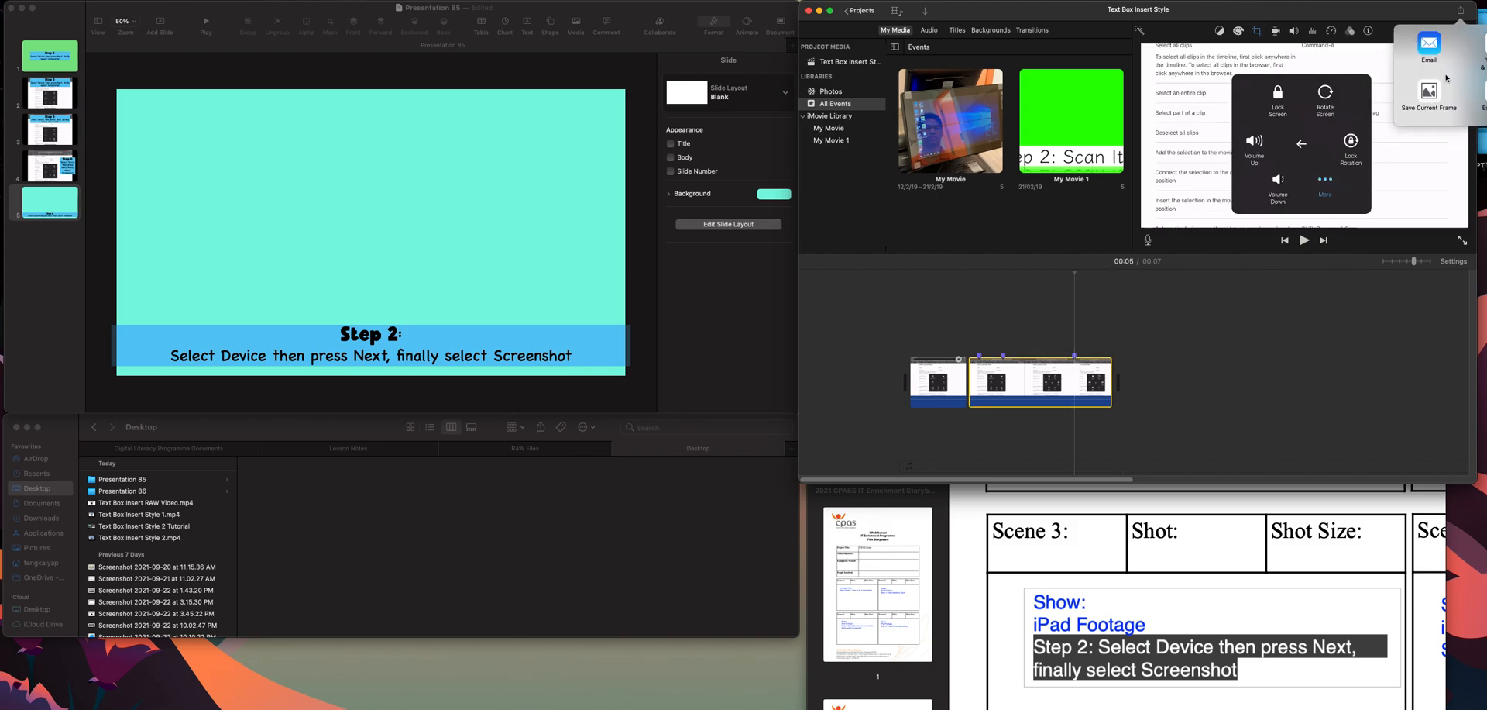
pyautogui.click(1486, 95)
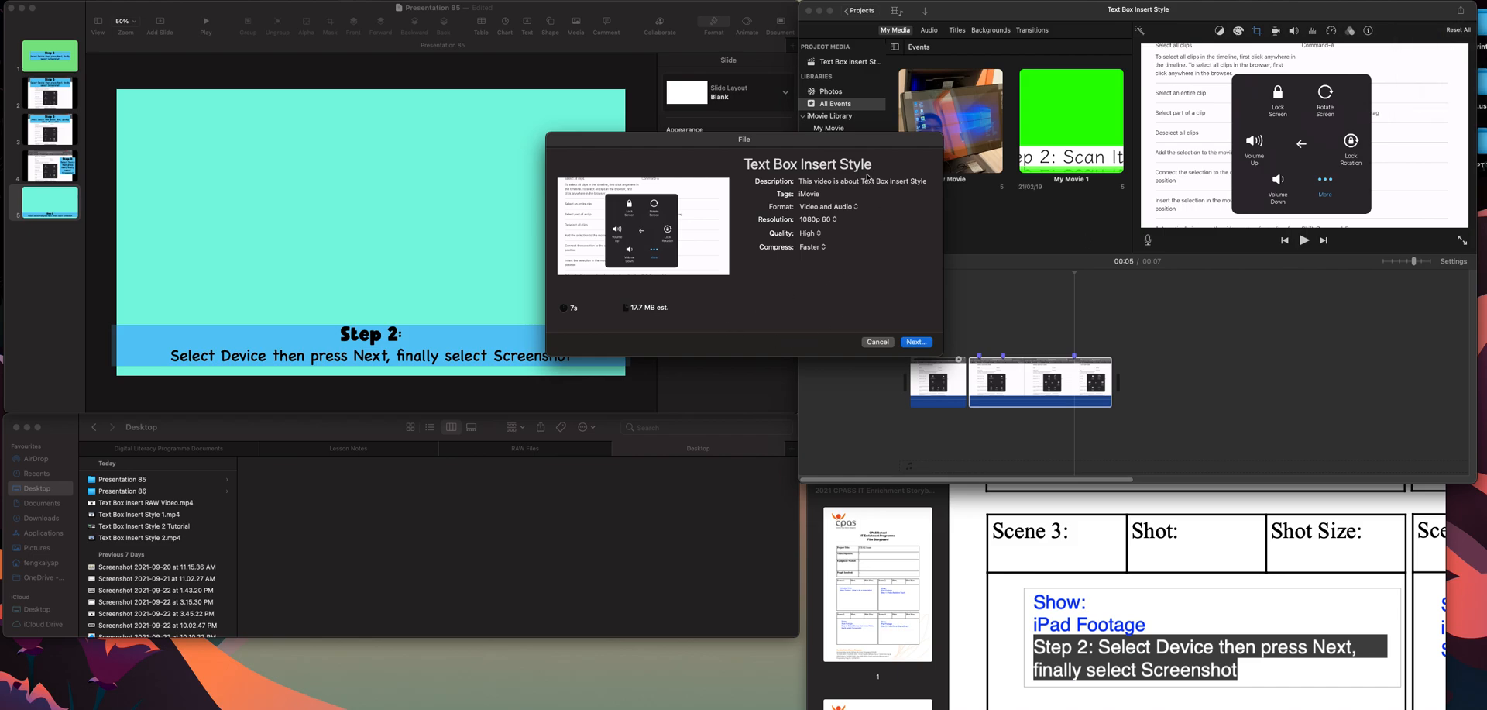
pyautogui.click(900, 162)
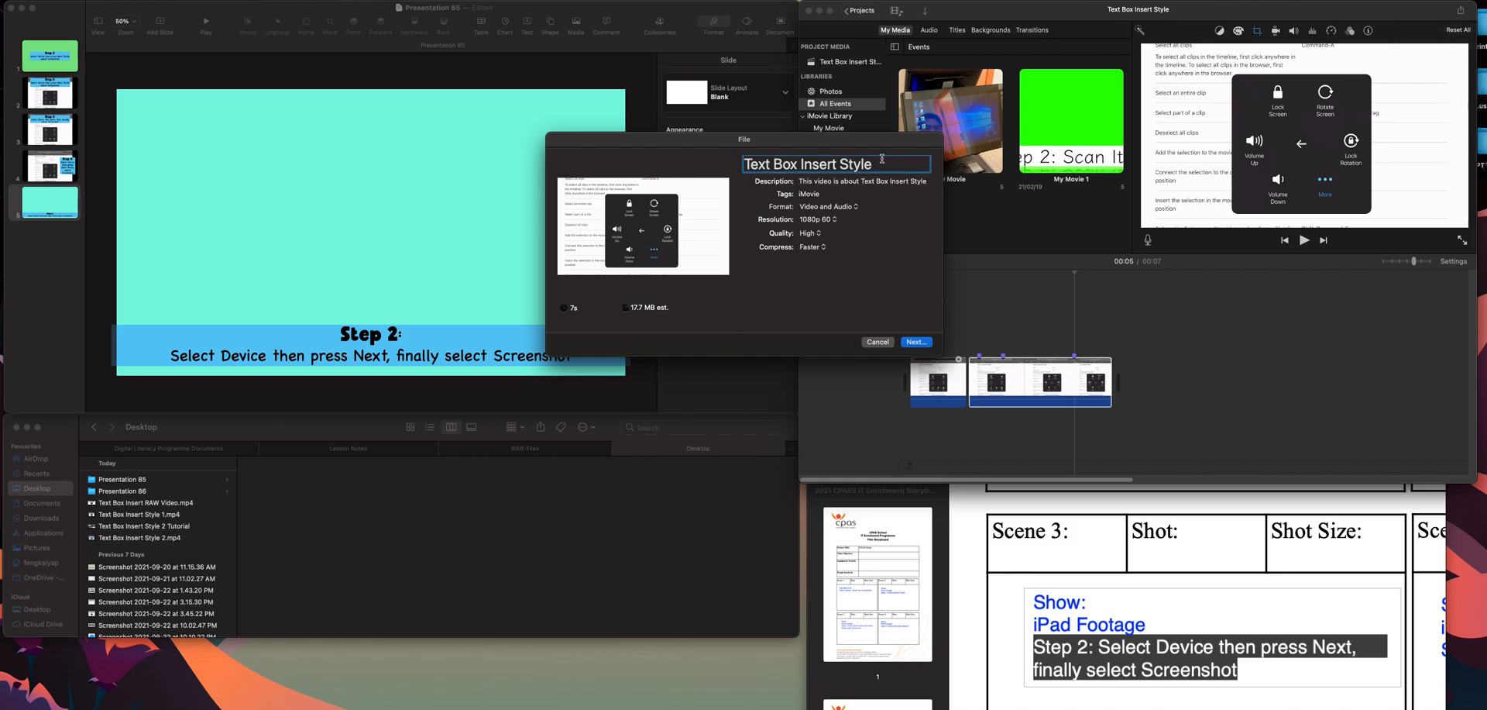
pyautogui.write('3 RAW')
pyautogui.click(915, 342)
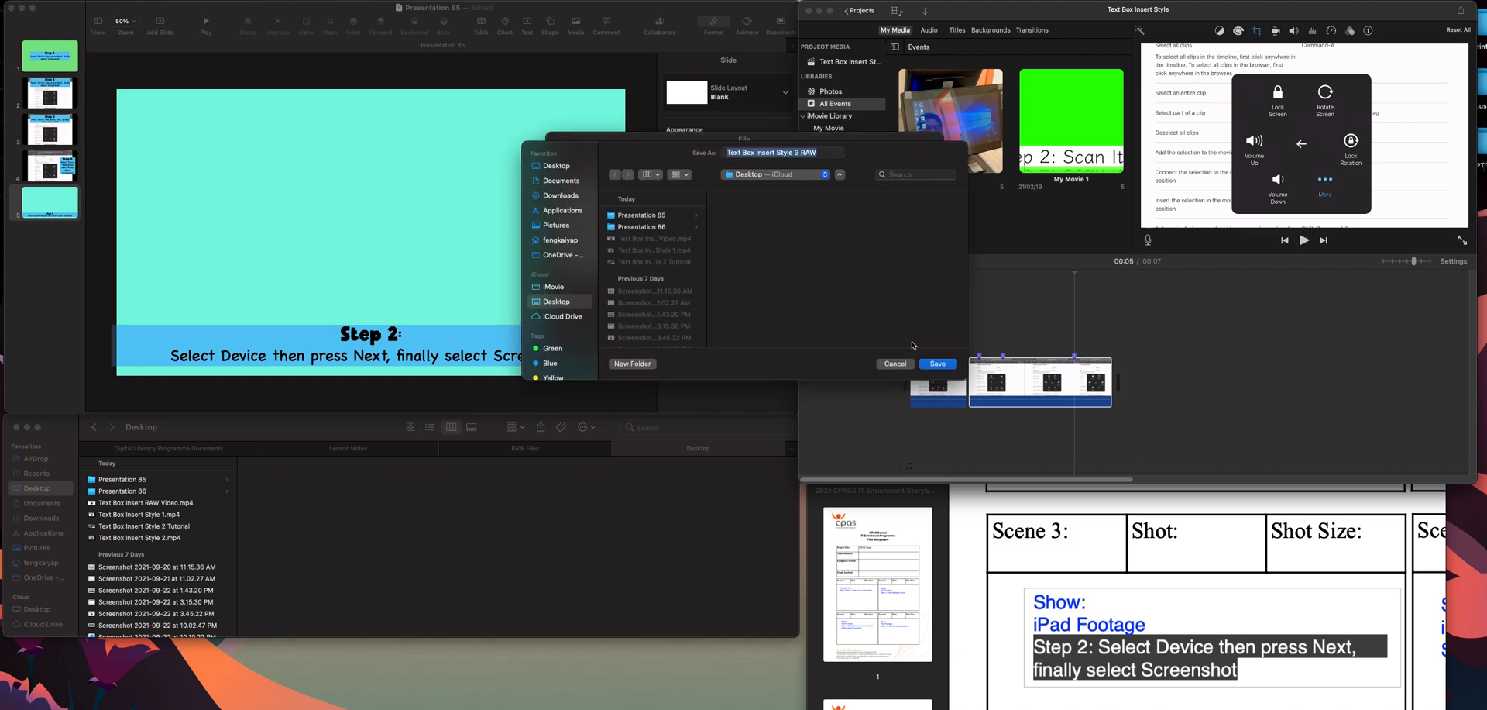
pyautogui.click(938, 369)
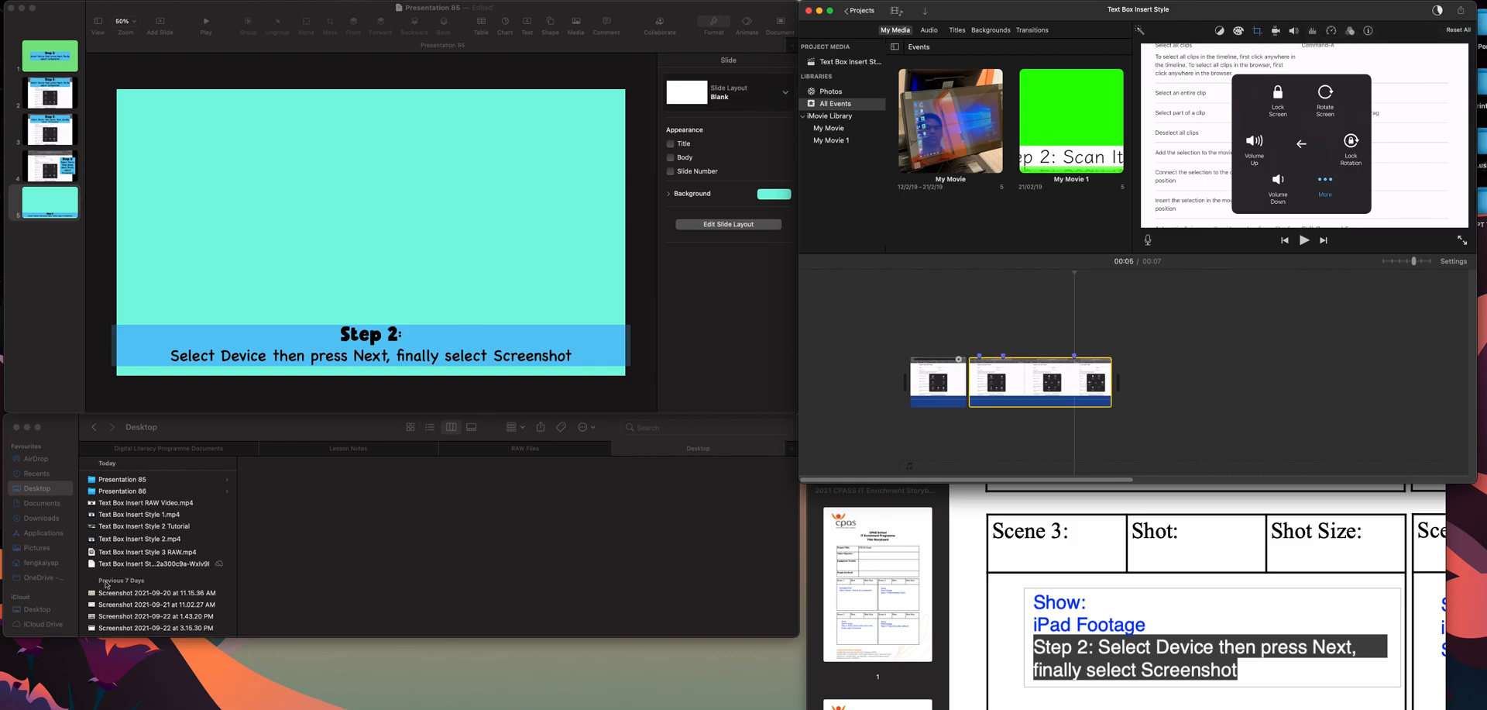
# Place Text Box Insert Style 3 RAW.mp4 on the fifth Keynote slide, then shrink and centre it above the Step 2 banner.
pyautogui.click(175, 557)
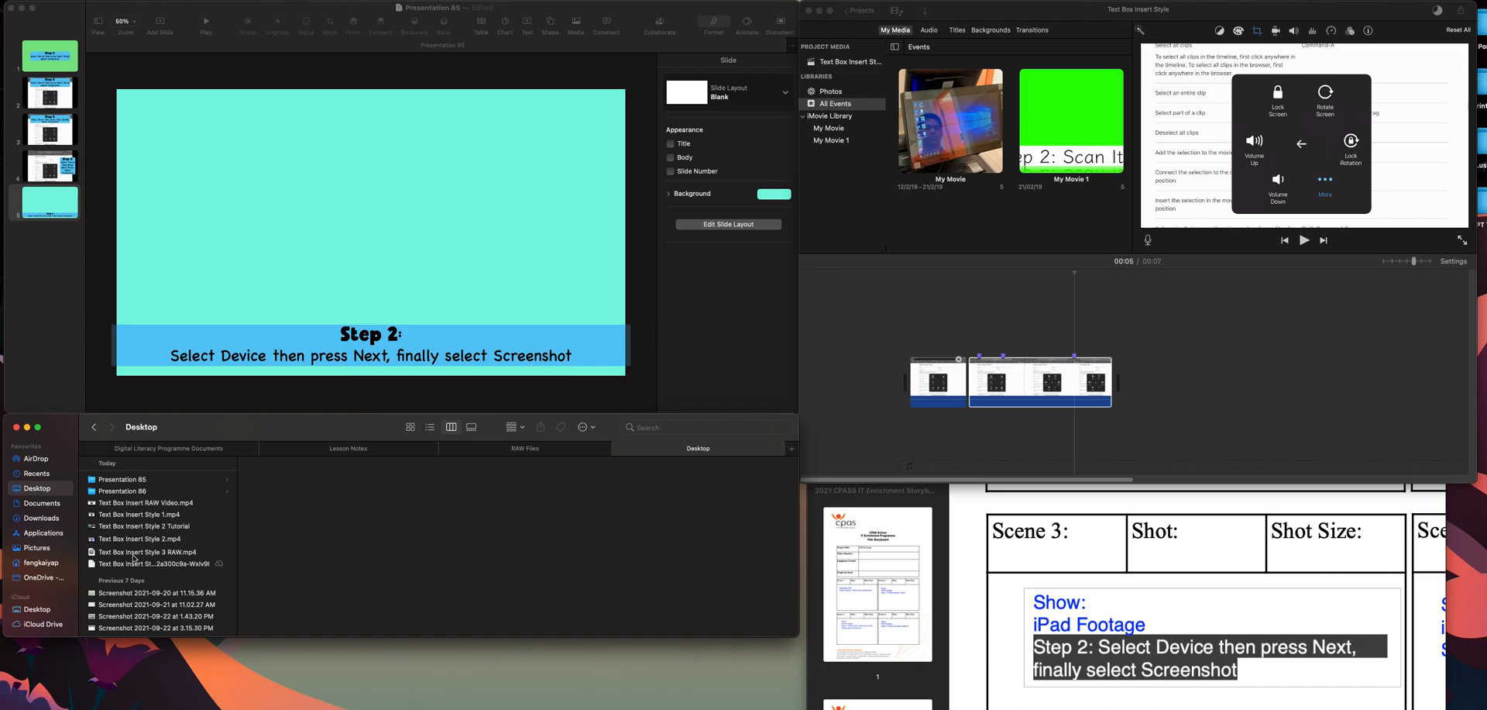
pyautogui.click(147, 553)
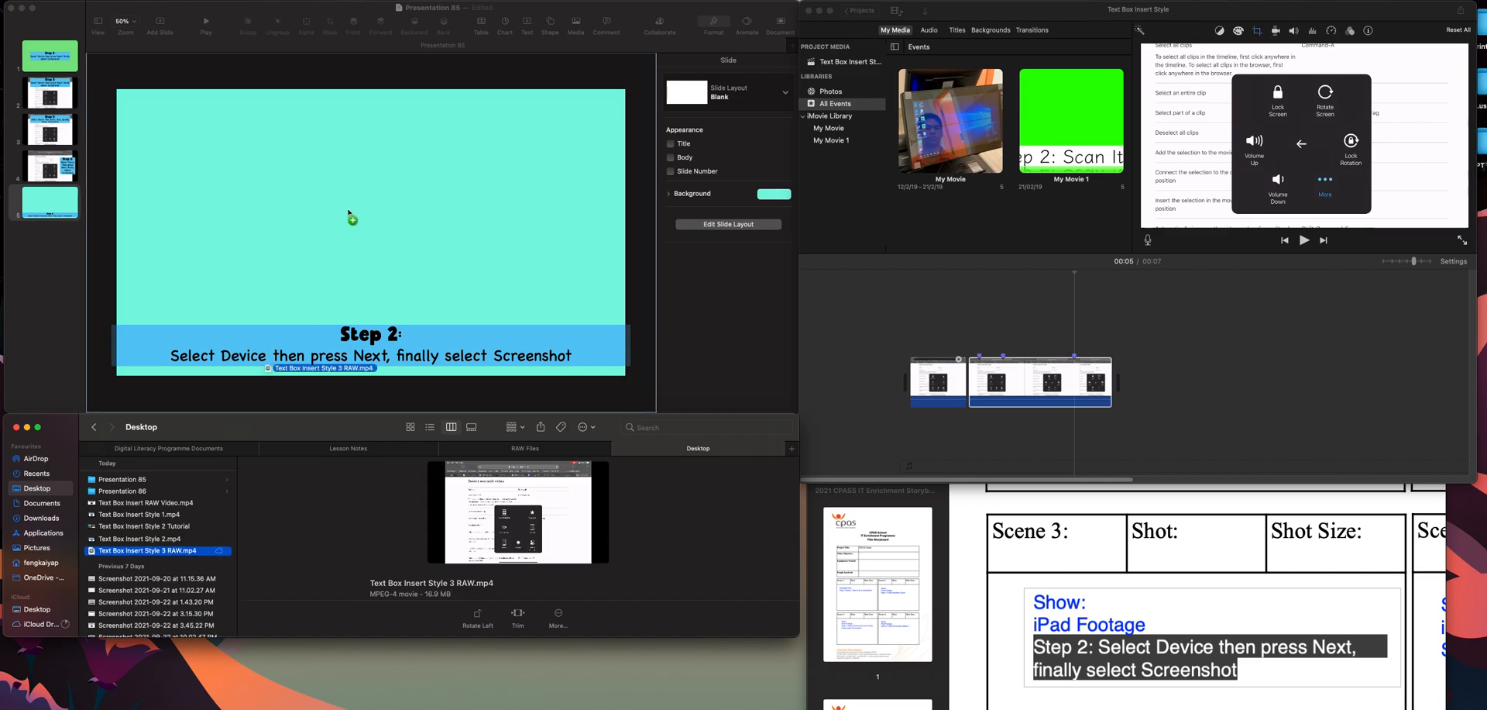
pyautogui.press('super+v')
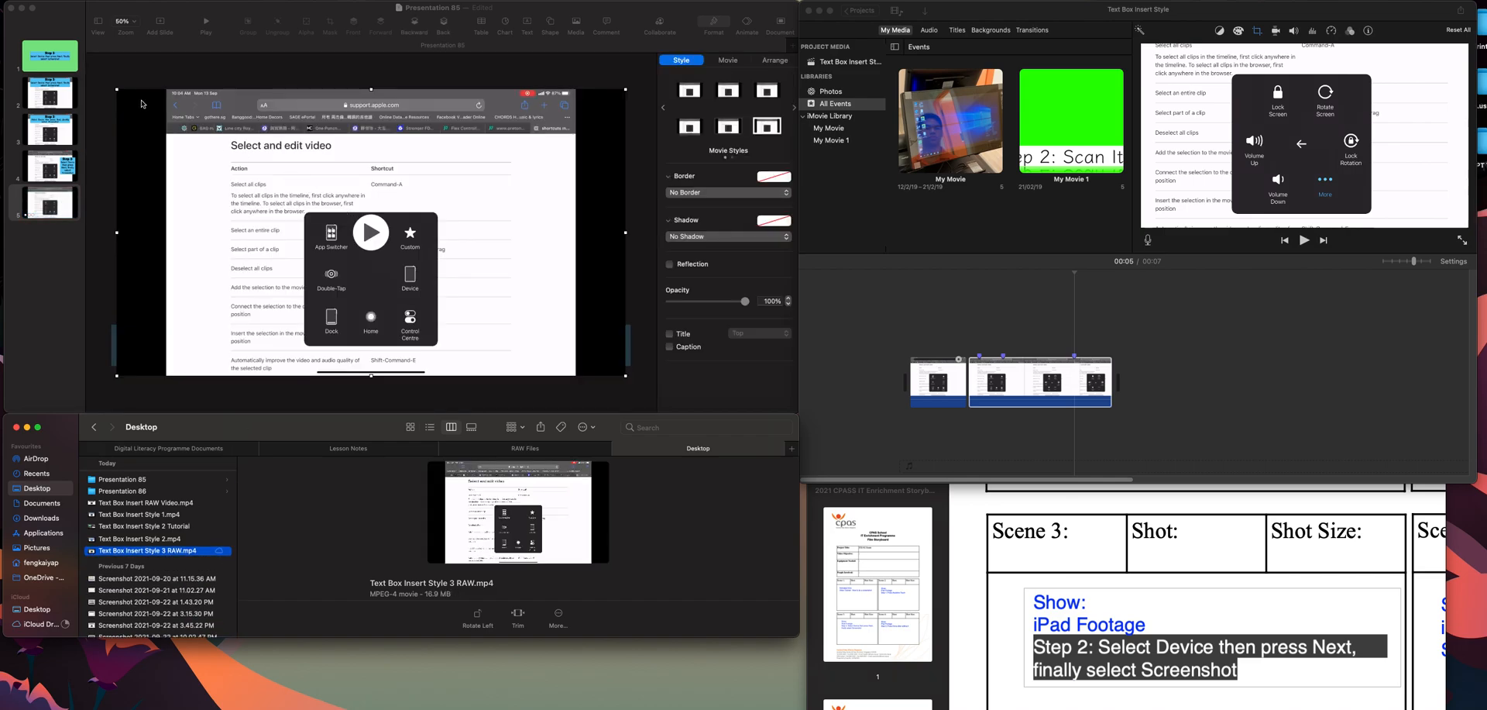
pyautogui.moveTo(117, 90); pyautogui.dragTo(225, 154)
pyautogui.moveTo(551, 115); pyautogui.dragTo(589, 96)
pyautogui.moveTo(553, 138); pyautogui.dragTo(534, 141)
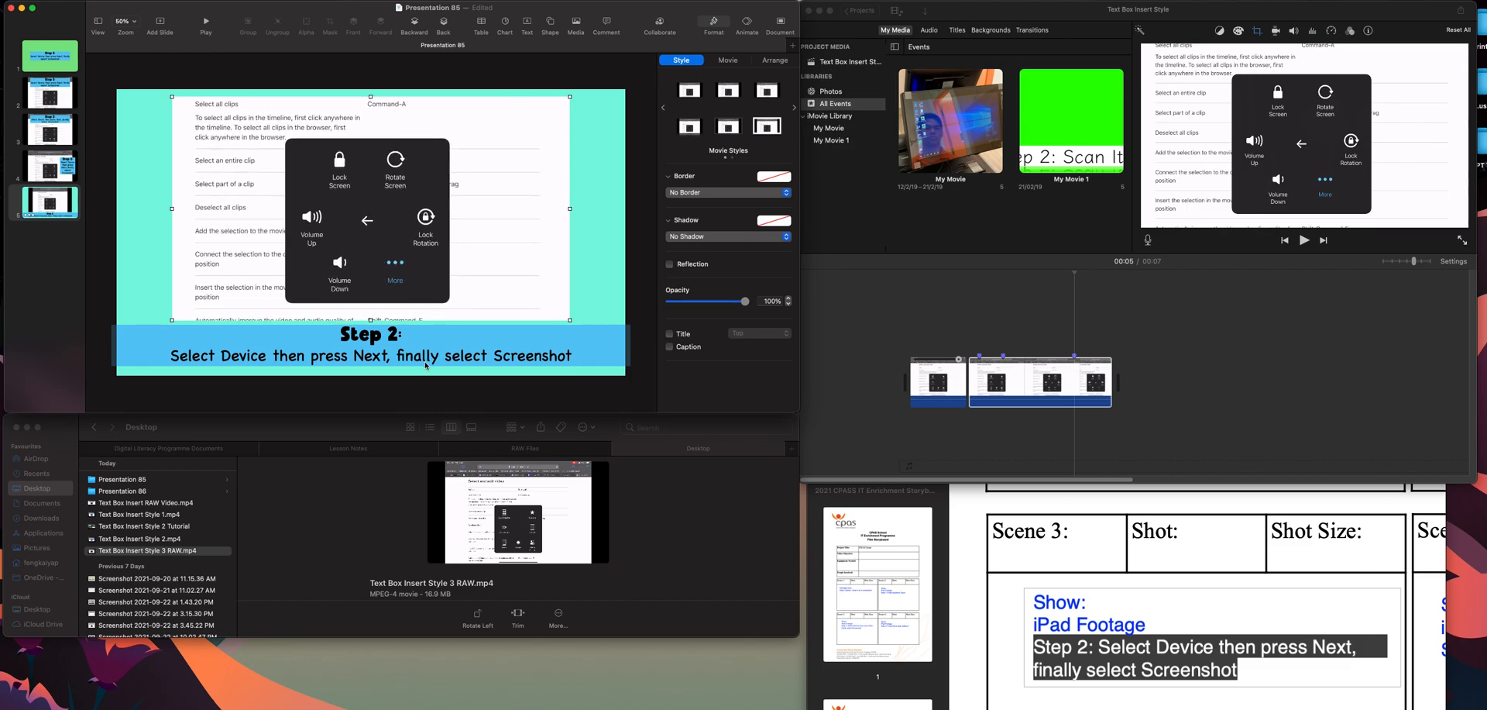
pyautogui.click(249, 374)
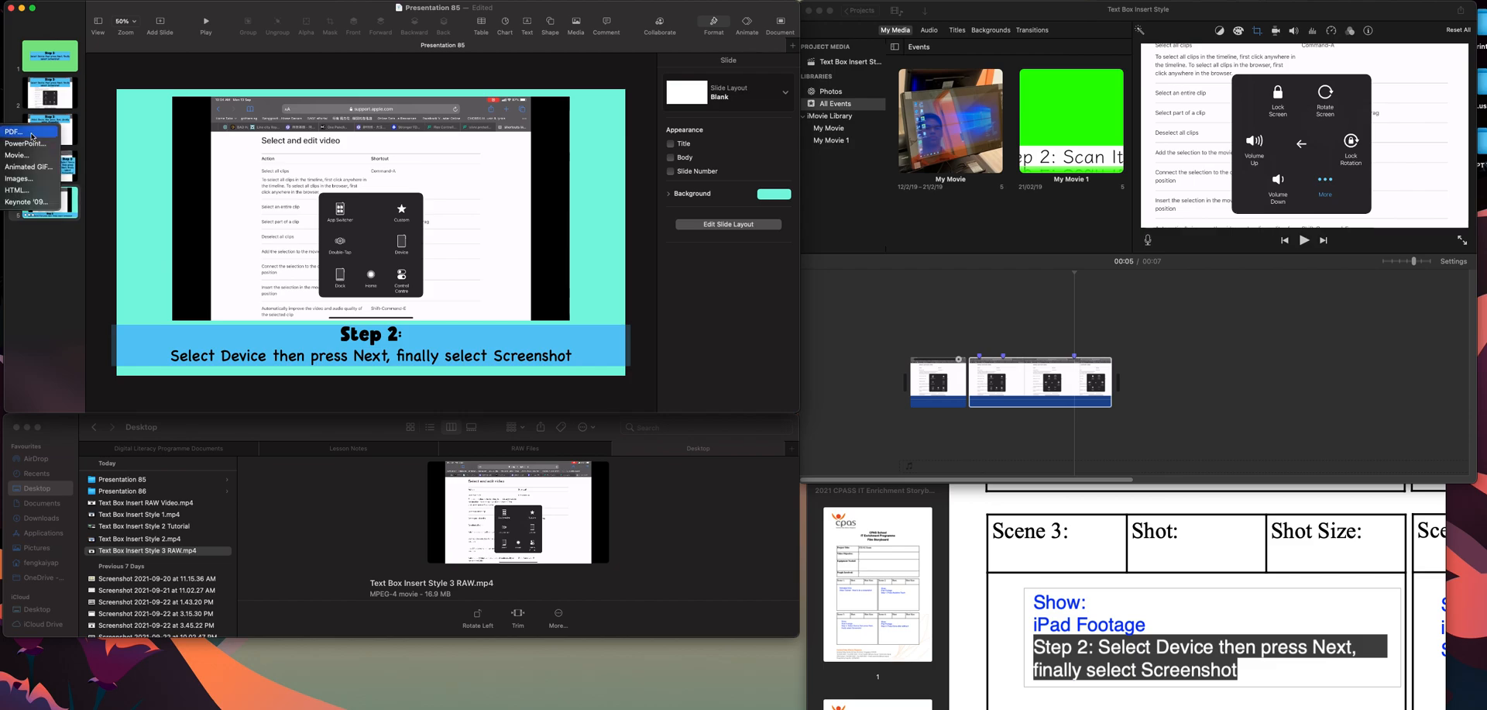
# Set up a self-playing 1080p movie export limited to a slide range, with 1 second for both slide and build timings.
pyautogui.click(28, 155)
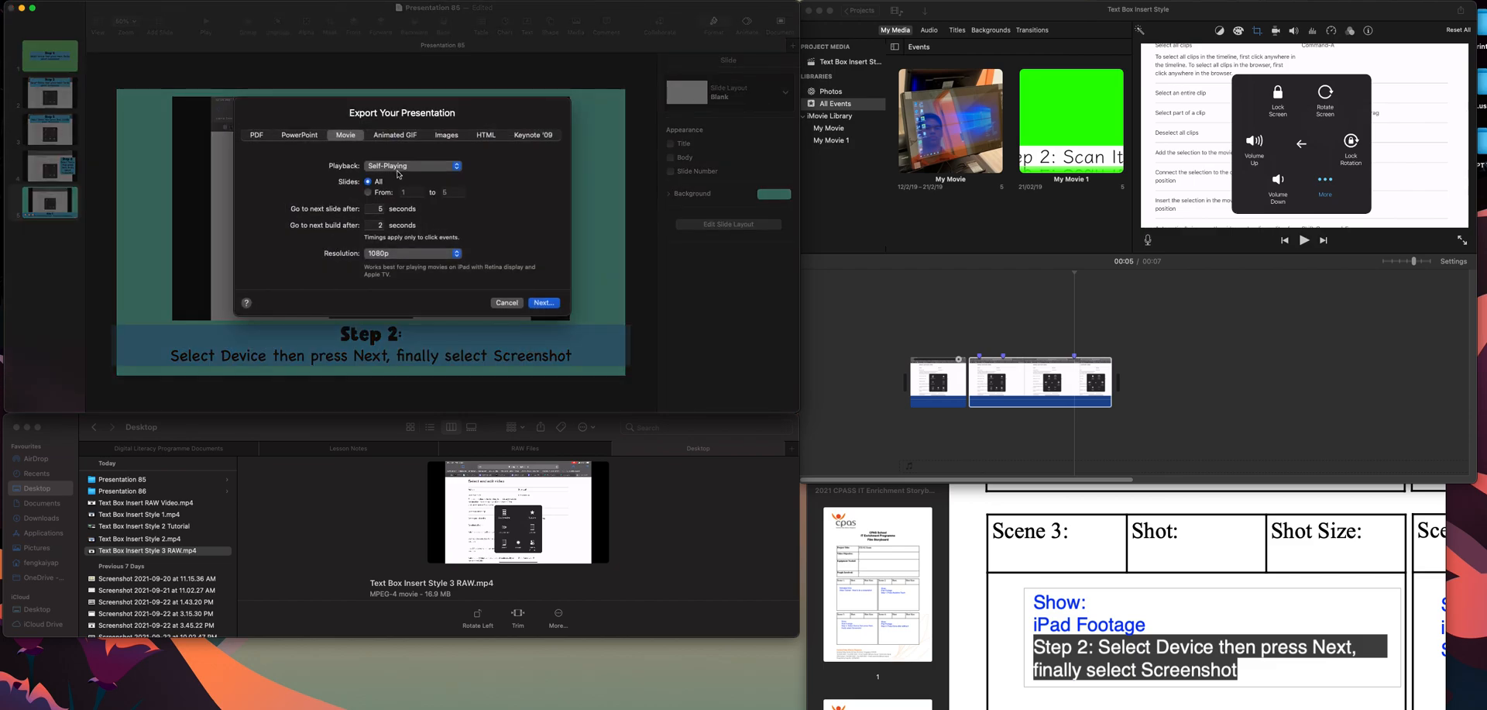
pyautogui.click(369, 192)
pyautogui.click(375, 210)
pyautogui.write('1')
pyautogui.click(381, 224)
pyautogui.write('1')
pyautogui.click(551, 306)
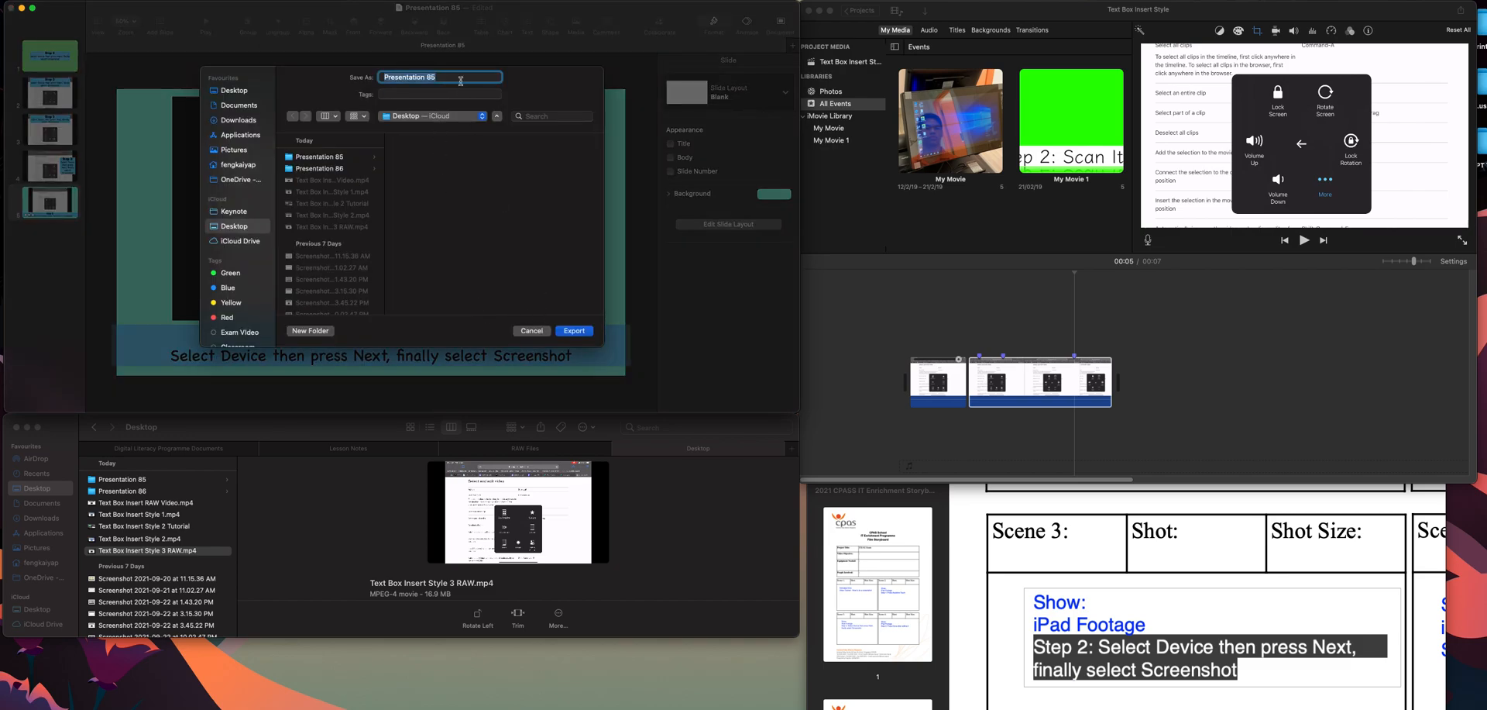
# Name the exported movie Text Box Insert Style 3 FINAL and export it.
pyautogui.click(325, 227)
pyautogui.doubleClick(463, 77)
pyautogui.press('Return')
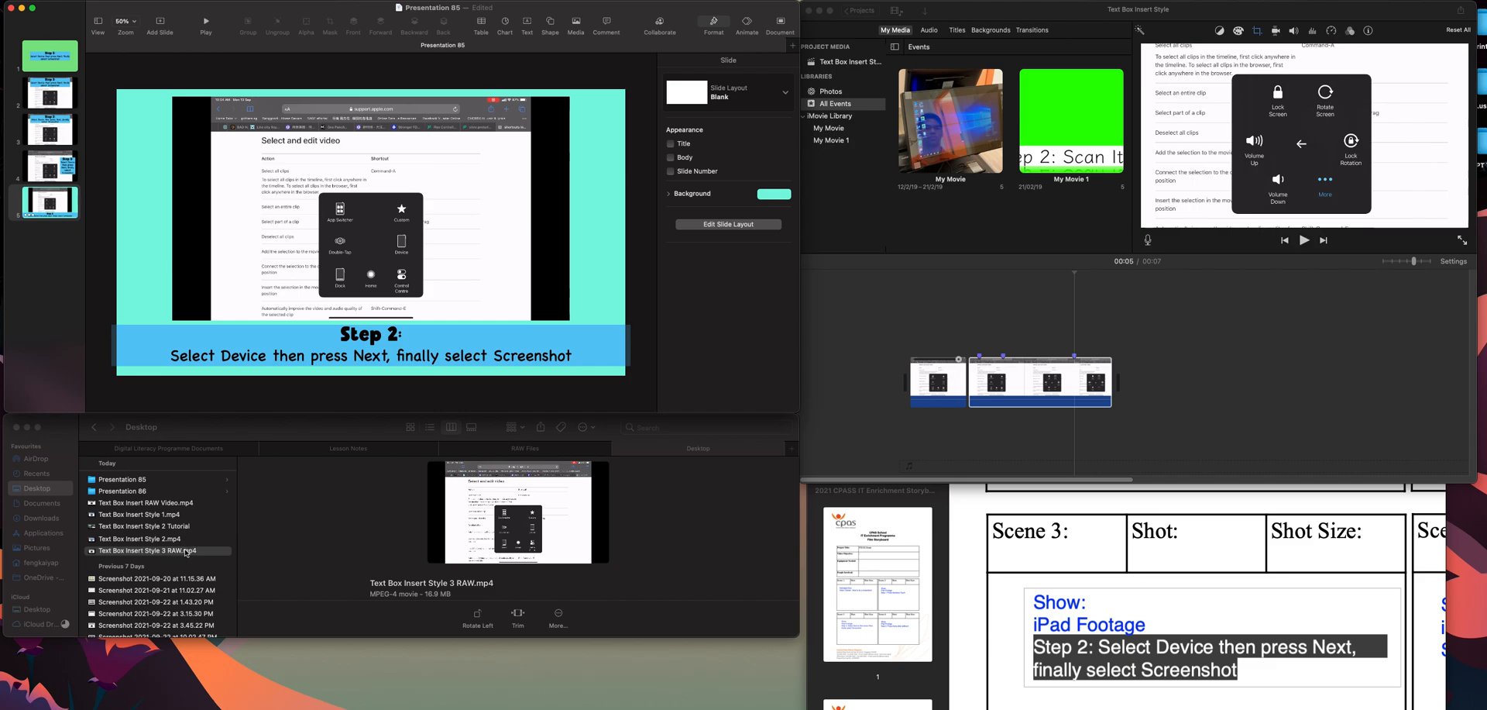
# Locate Text Box Insert Style 3 FINAL through Finder's recent files and move it from Documents to the Desktop folder.
pyautogui.click(47, 489)
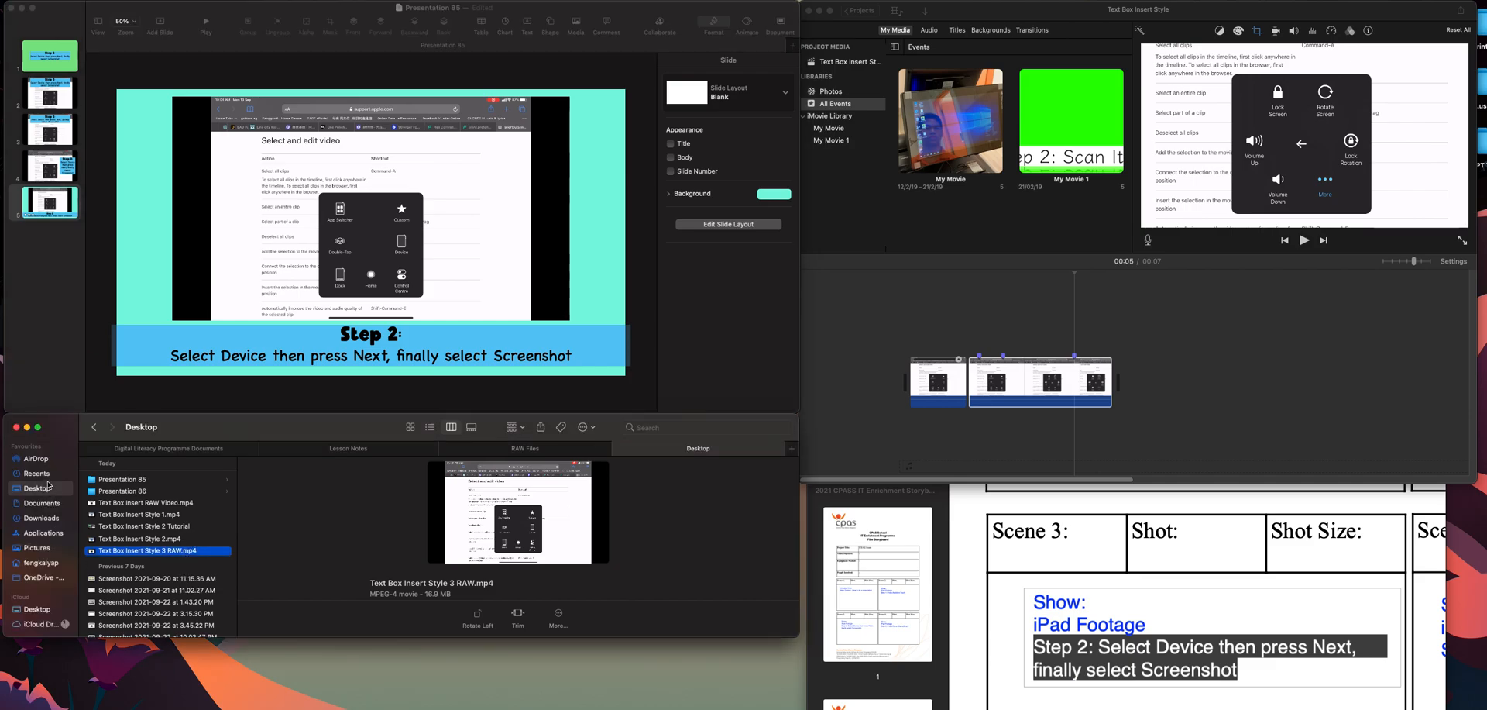
pyautogui.click(48, 479)
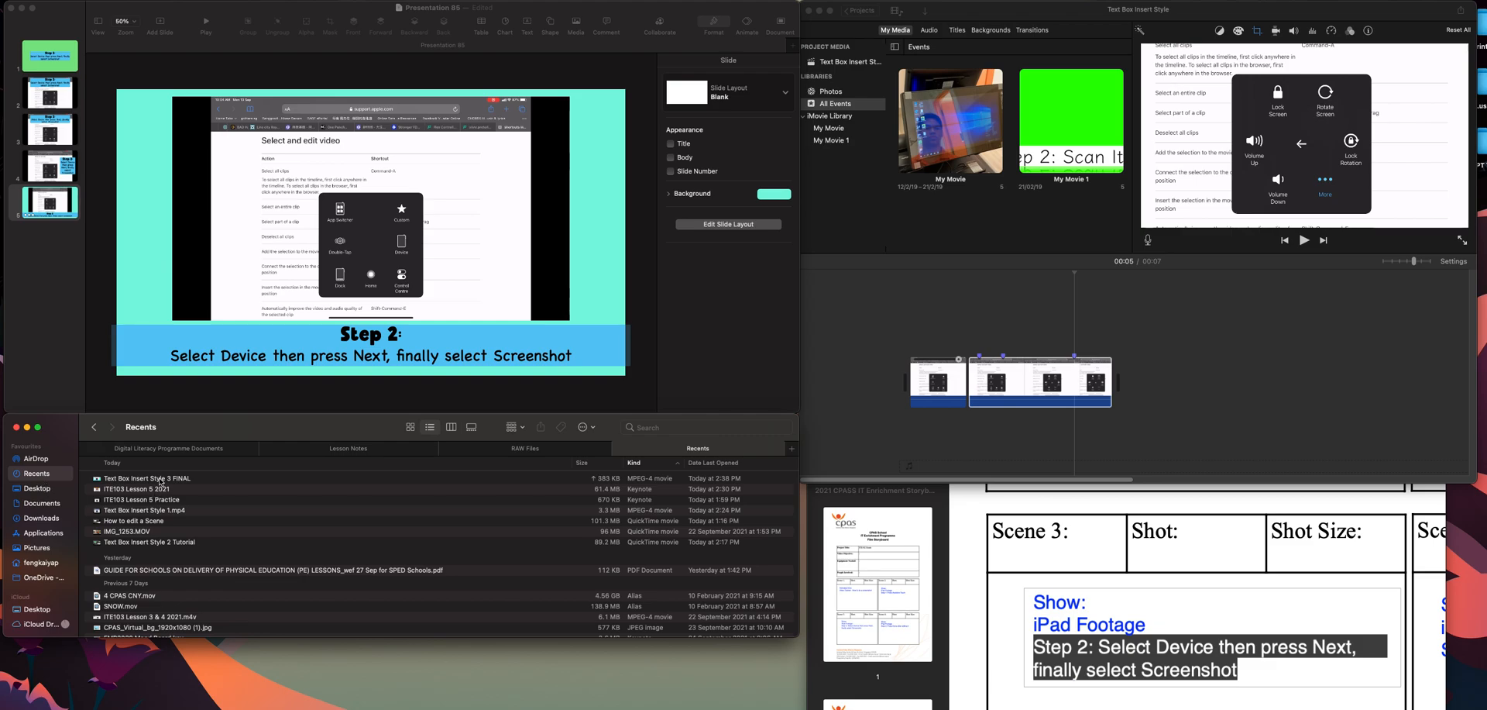
pyautogui.click(161, 480)
pyautogui.rightClick(161, 481)
pyautogui.click(199, 508)
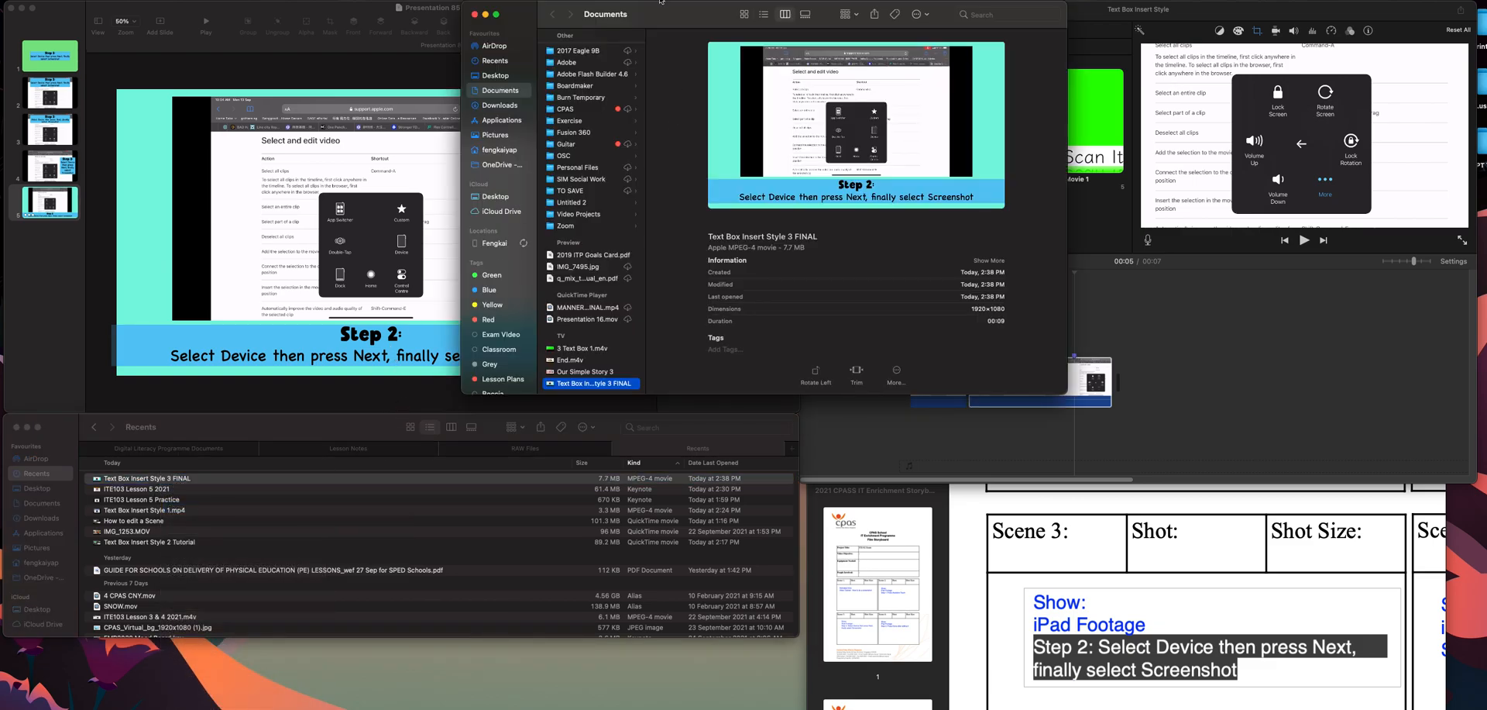
pyautogui.moveTo(562, 384); pyautogui.dragTo(489, 76)
pyautogui.click(489, 76)
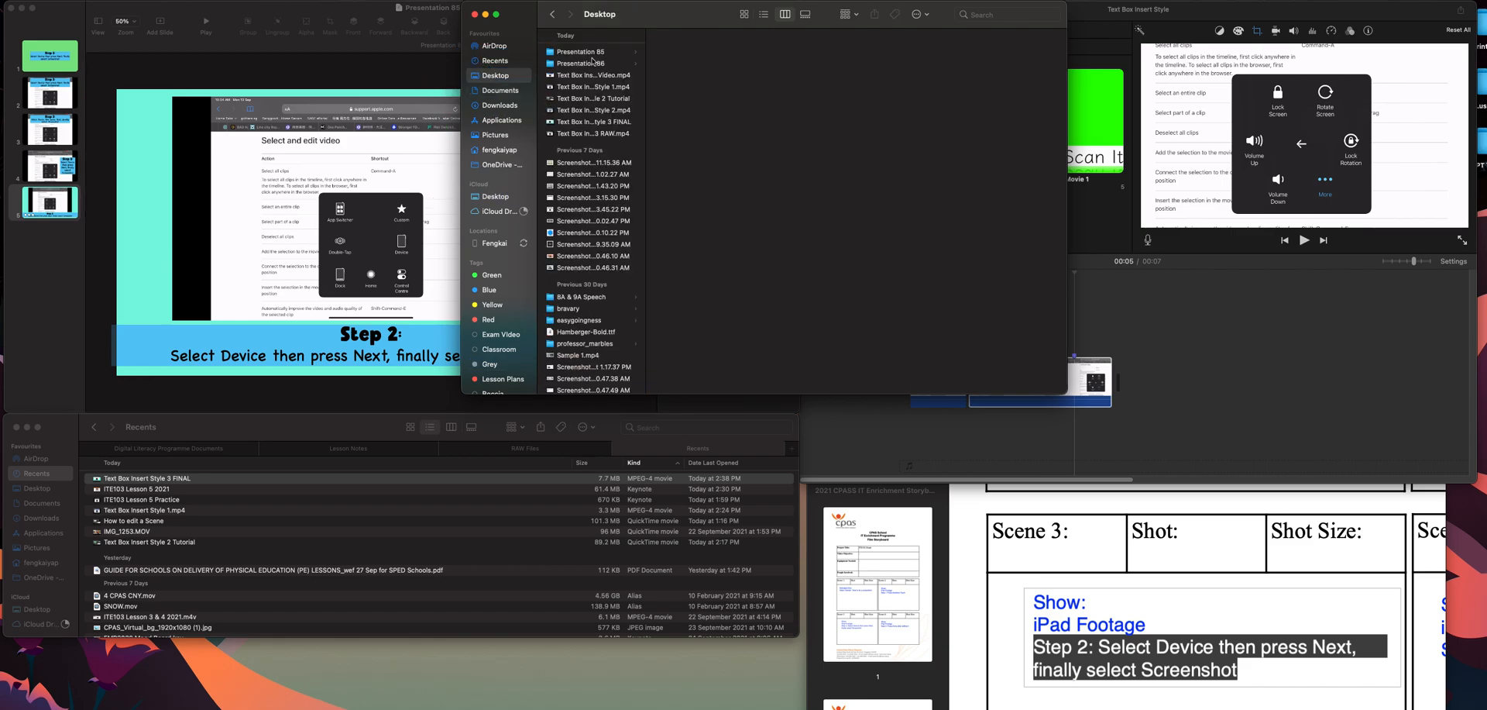
# Play Text Box Insert Style 3 FINAL from the Desktop to review the result, and pause it near the end.
pyautogui.click(593, 121)
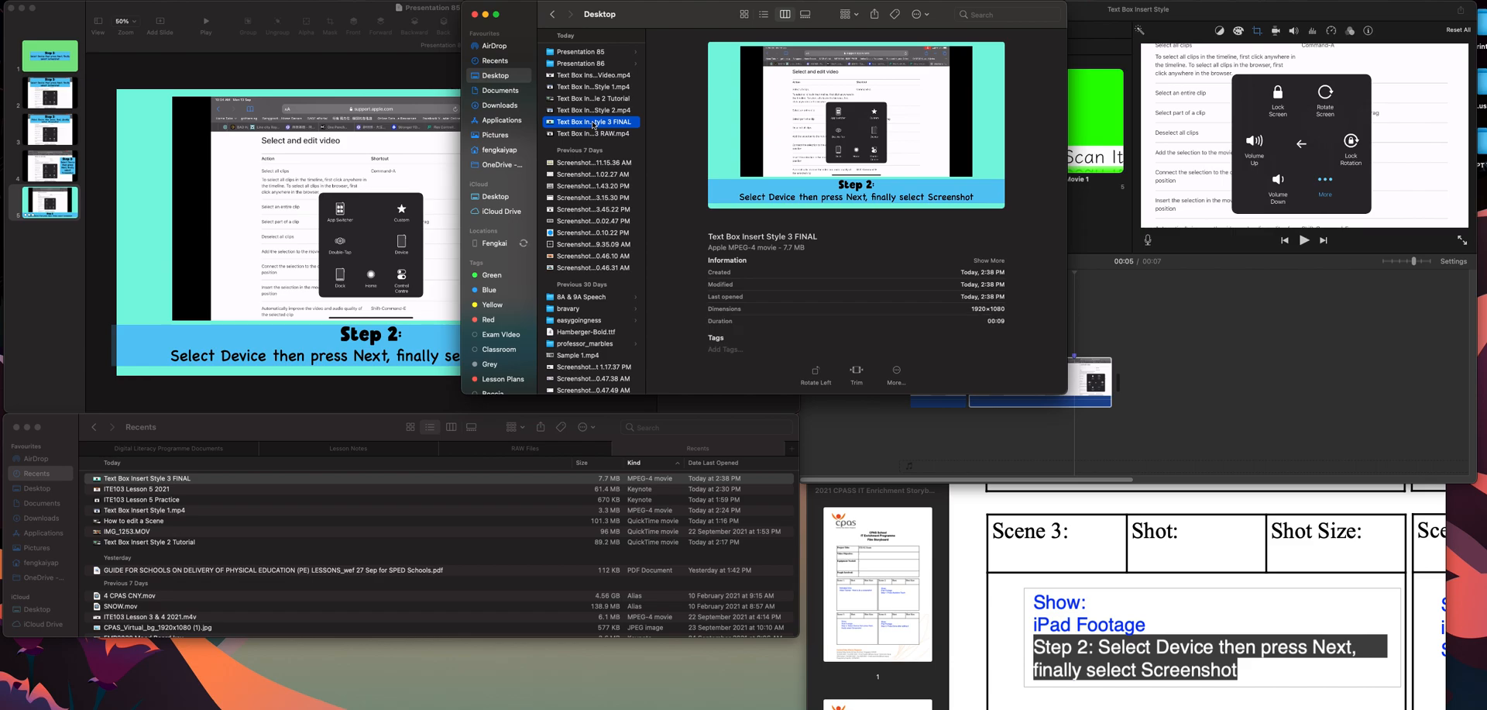
pyautogui.doubleClick(593, 122)
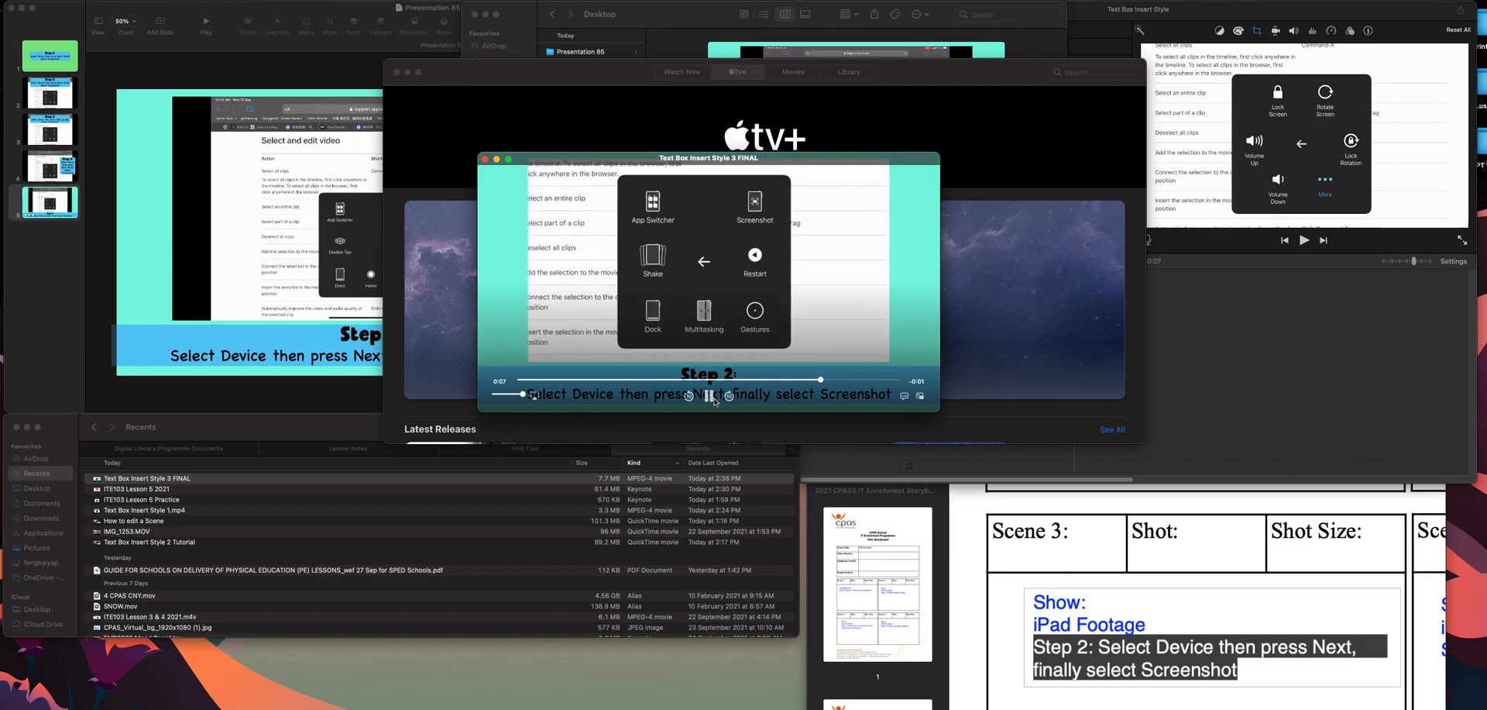
pyautogui.click(709, 396)
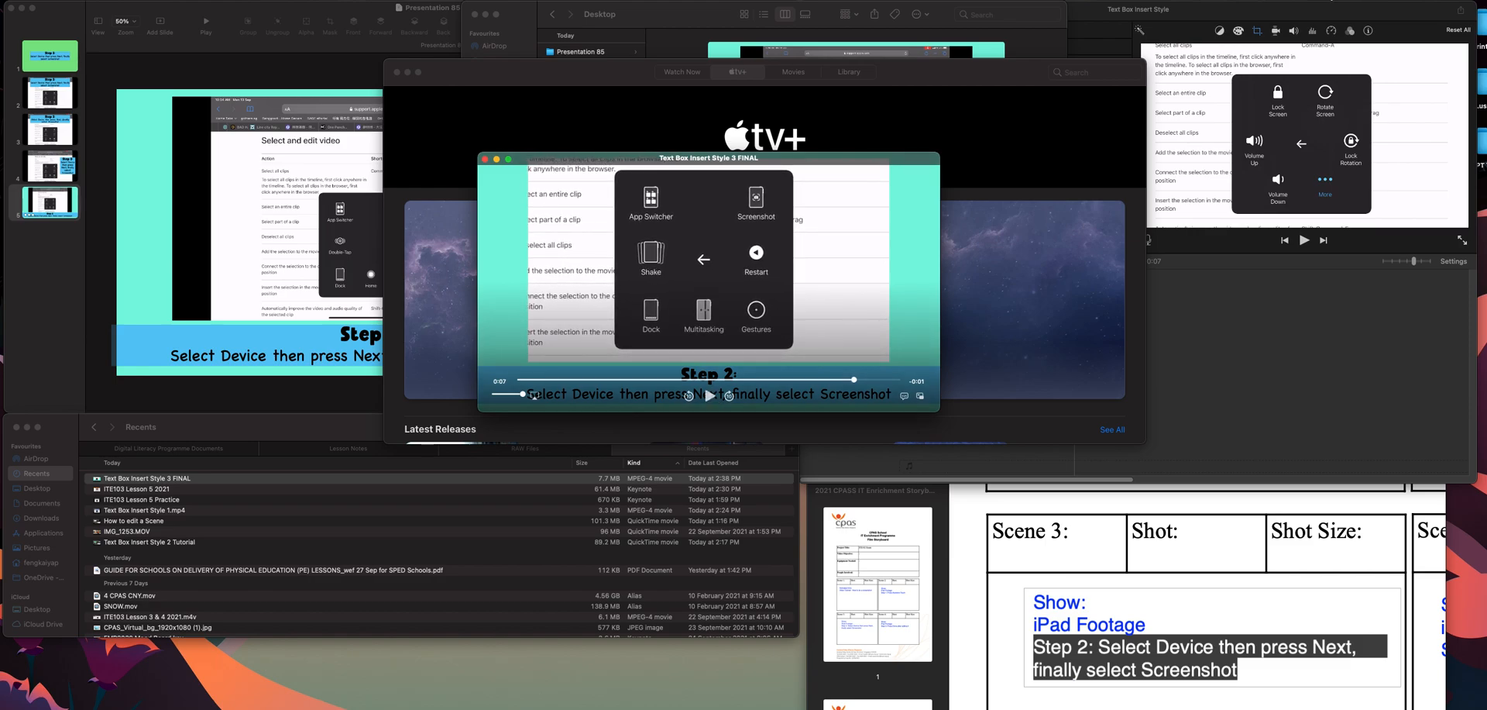